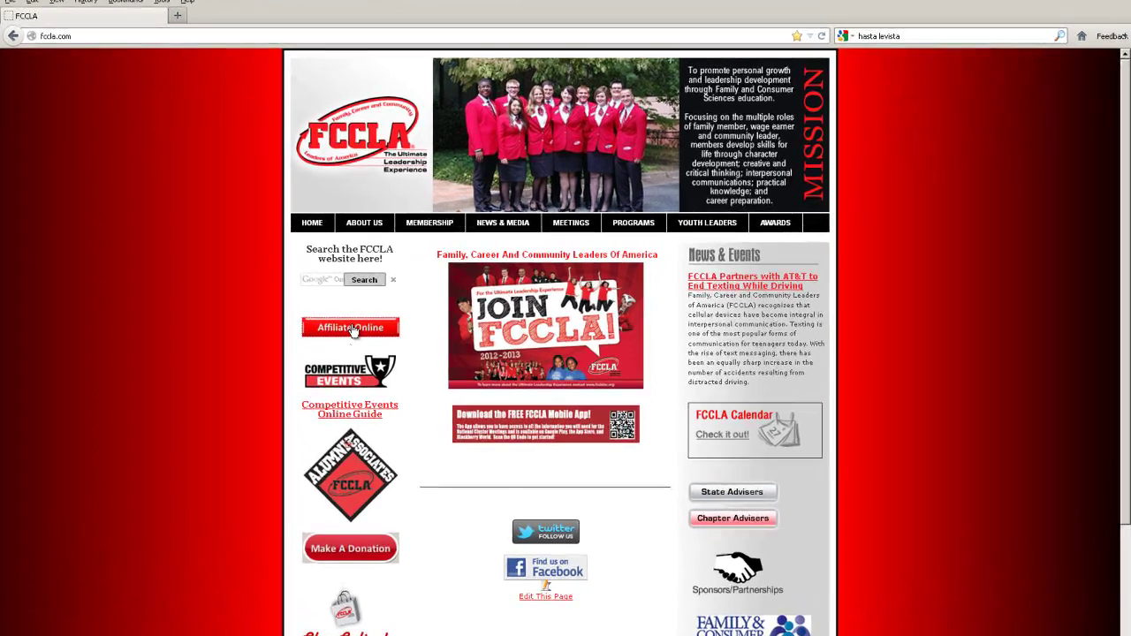
Open the online affiliation site and log in to Affiliate Today with the primary e-mail address and account password, dismissing the offer to remember the password.
{"action": "left_click", "coordinate": [371, 314]}
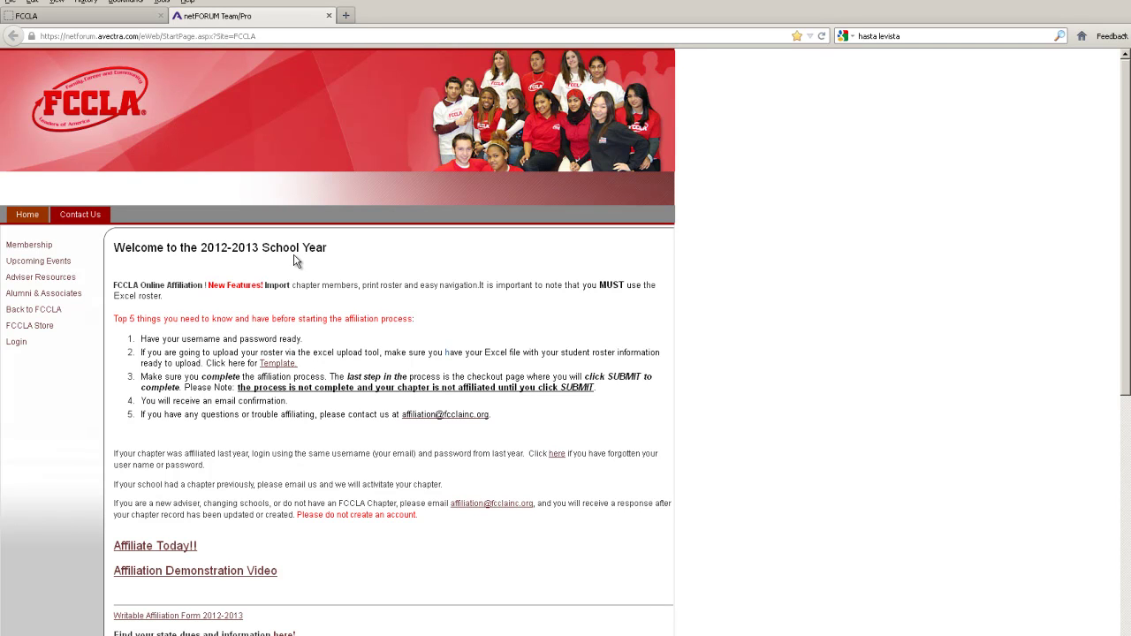
{"action": "left_click", "coordinate": [155, 547]}
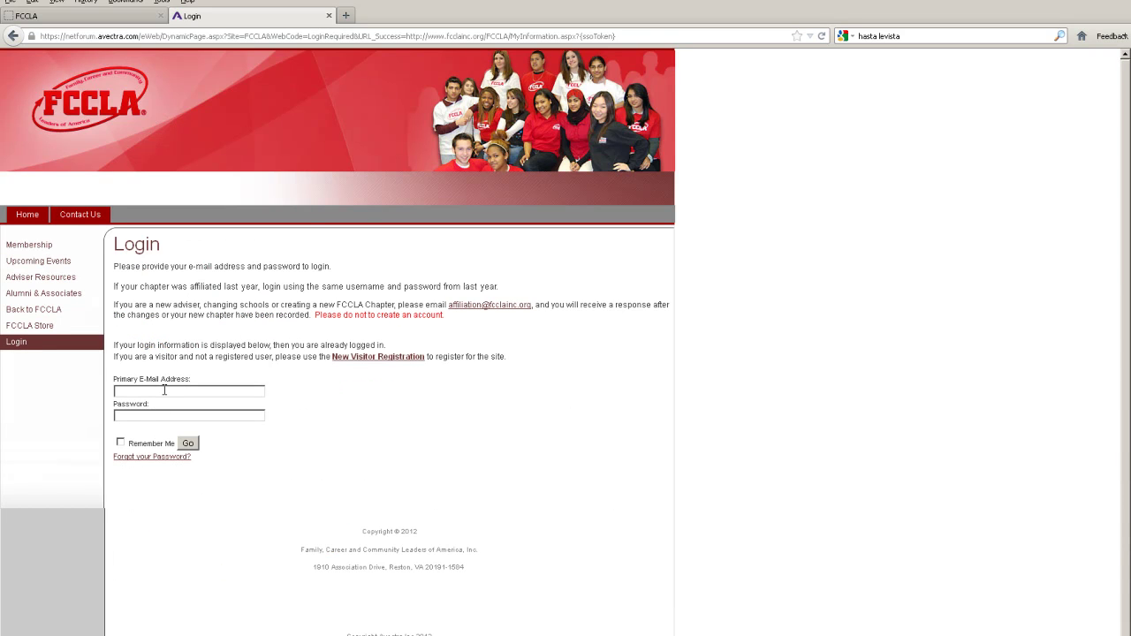
{"action": "right_click", "coordinate": [165, 389]}
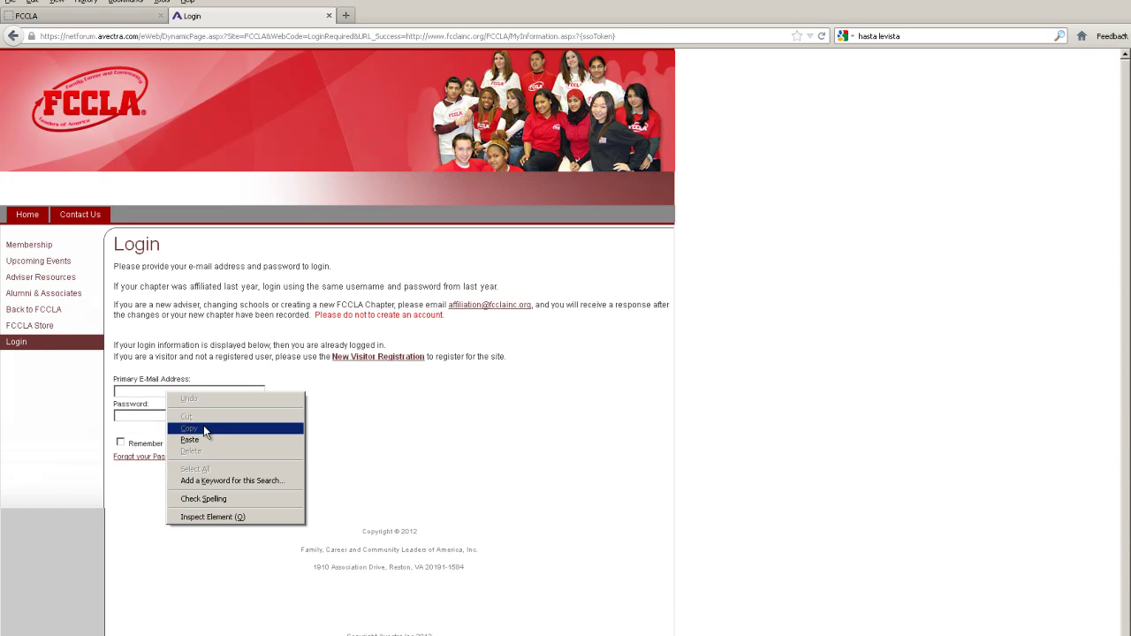
{"action": "left_click", "coordinate": [203, 427]}
{"action": "left_click", "coordinate": [208, 416]}
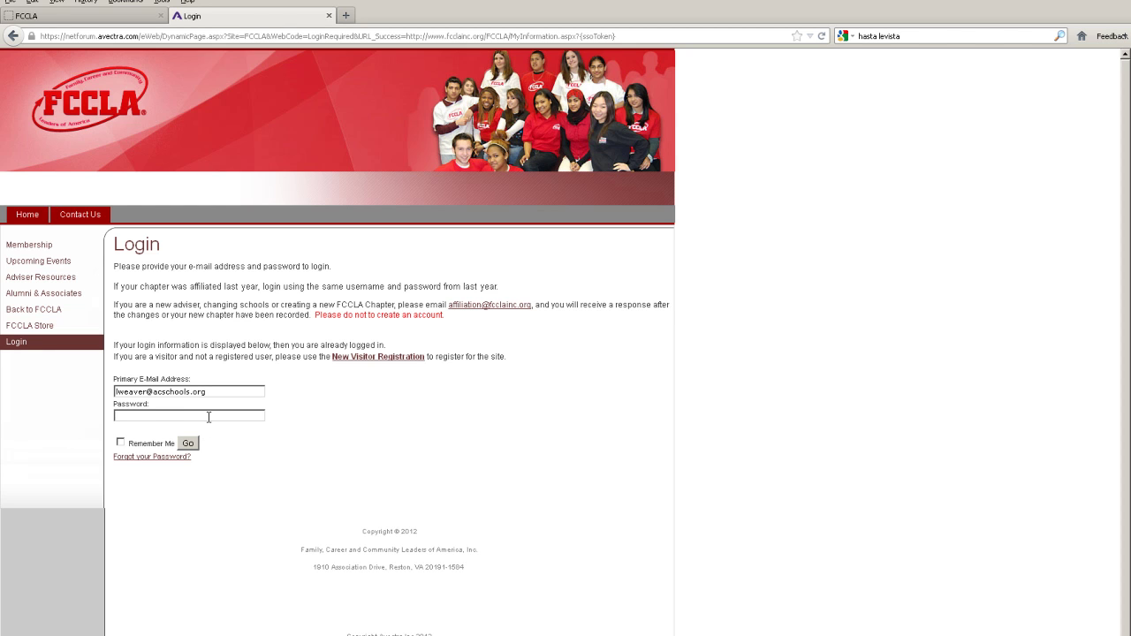
{"action": "type", "text": "******"}
{"action": "left_click", "coordinate": [188, 443]}
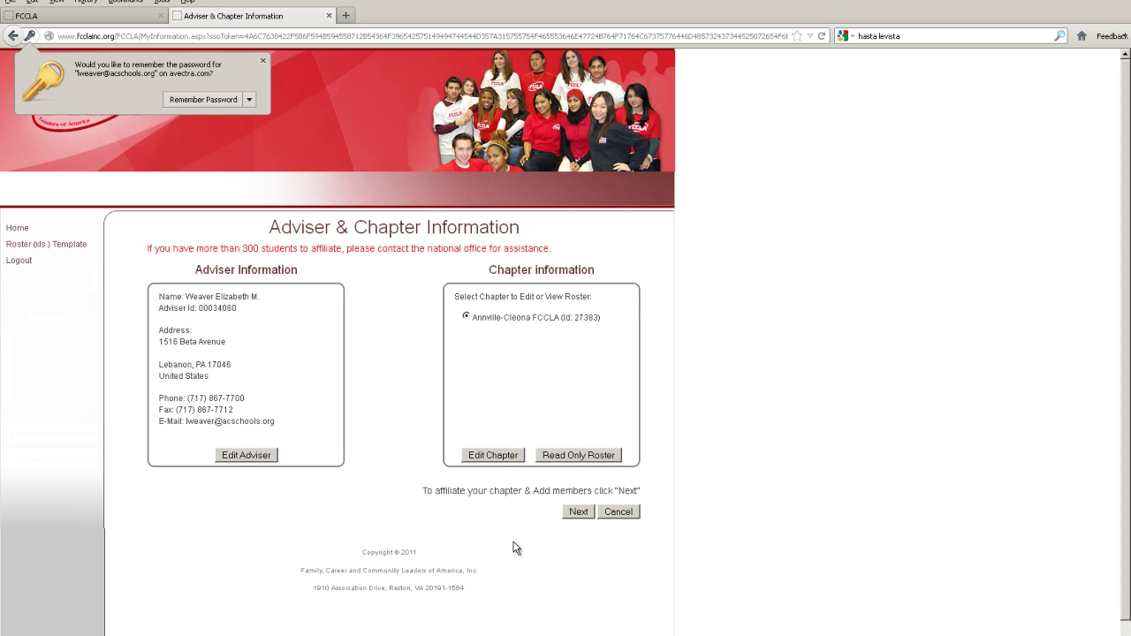
{"action": "left_click", "coordinate": [262, 60]}
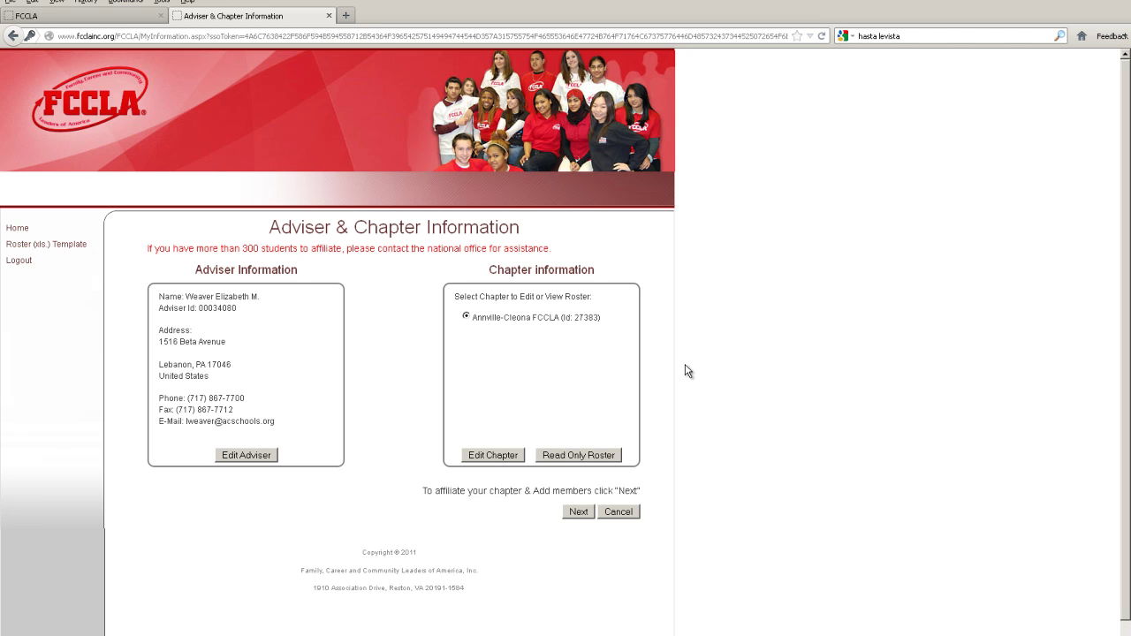
Proceed to chapter selection and choose Annville-Cleona FCCLA as the chapter to renew or affiliate, continuing to its member roster.
{"action": "left_click", "coordinate": [578, 512]}
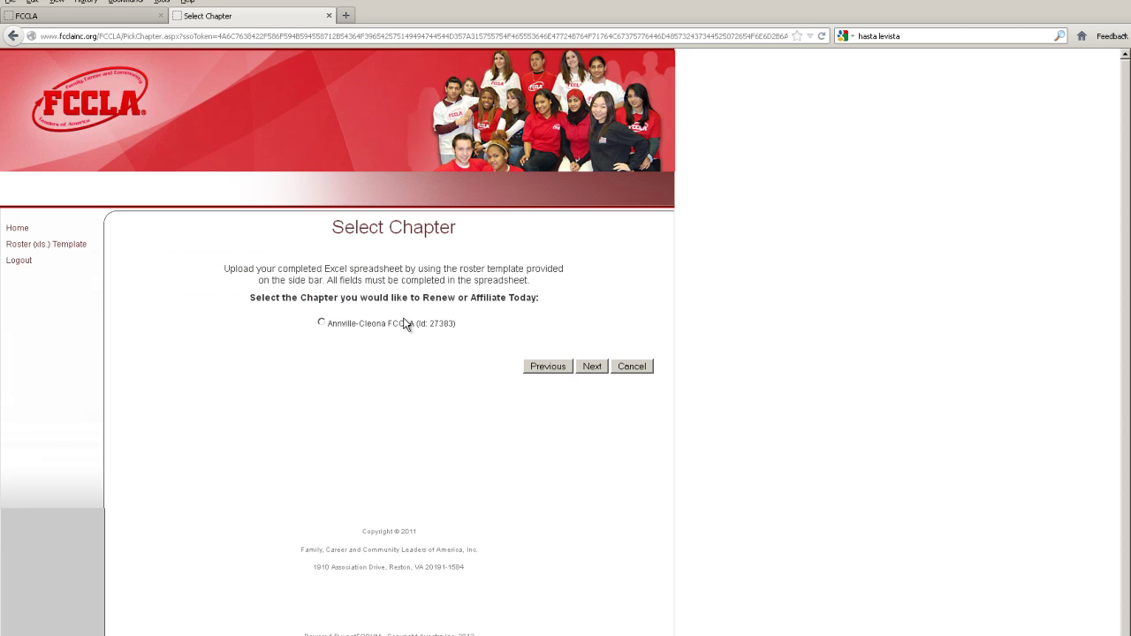
{"action": "left_click", "coordinate": [321, 323]}
{"action": "left_click", "coordinate": [590, 364]}
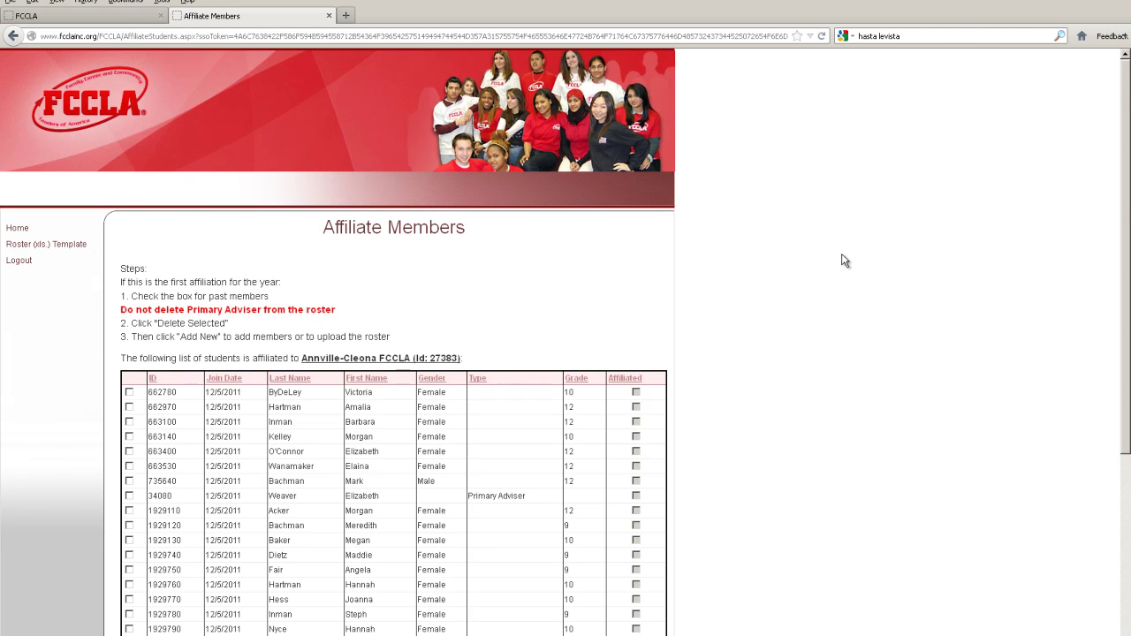
Tick the first three past members and the Primary Adviser in the roster, and clear those selections again.
{"action": "scroll", "coordinate": [845, 257], "scroll_direction": "down", "scroll_amount": 5}
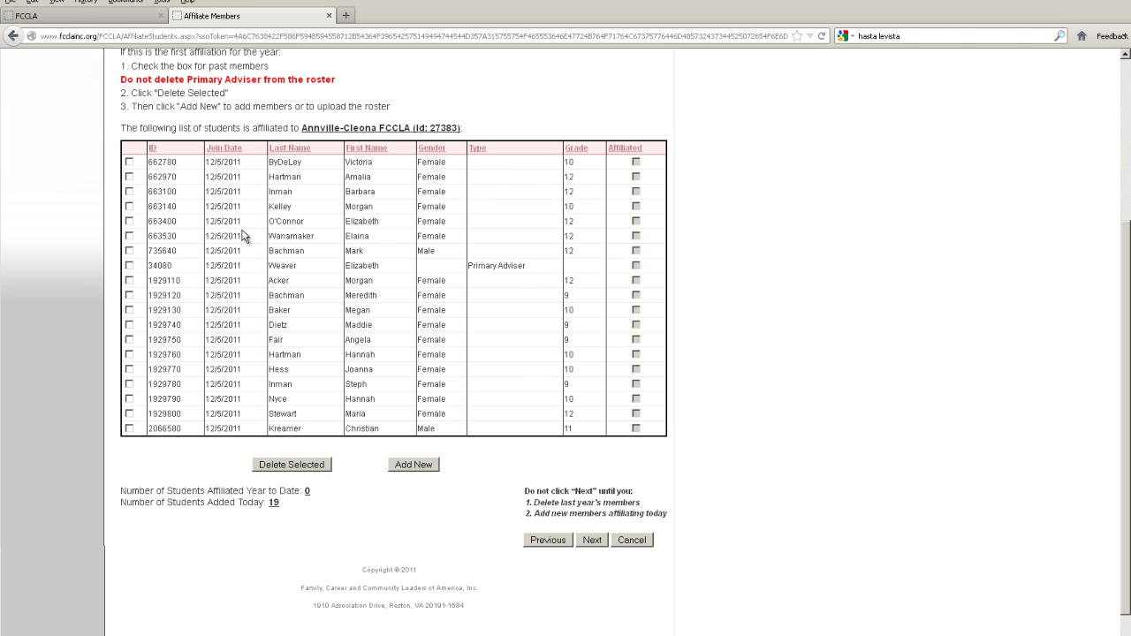
{"action": "left_click", "coordinate": [129, 162]}
{"action": "left_click", "coordinate": [130, 177]}
{"action": "left_click", "coordinate": [130, 191]}
{"action": "left_click", "coordinate": [129, 265]}
{"action": "left_click", "coordinate": [129, 266]}
{"action": "left_click", "coordinate": [129, 162]}
{"action": "left_click", "coordinate": [129, 177]}
{"action": "left_click", "coordinate": [129, 192]}
Open the Add Members list and examine the Affiliation Type, Demographics and Grade fields of a blank member form, cancelling the form.
{"action": "left_click", "coordinate": [413, 465]}
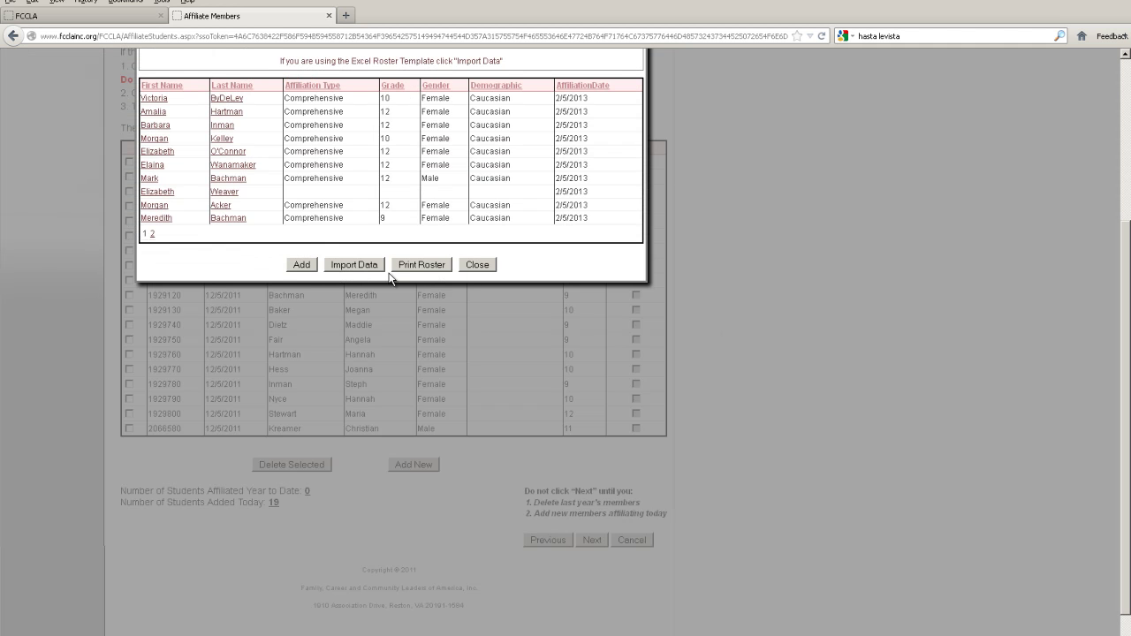
{"action": "left_click", "coordinate": [303, 266]}
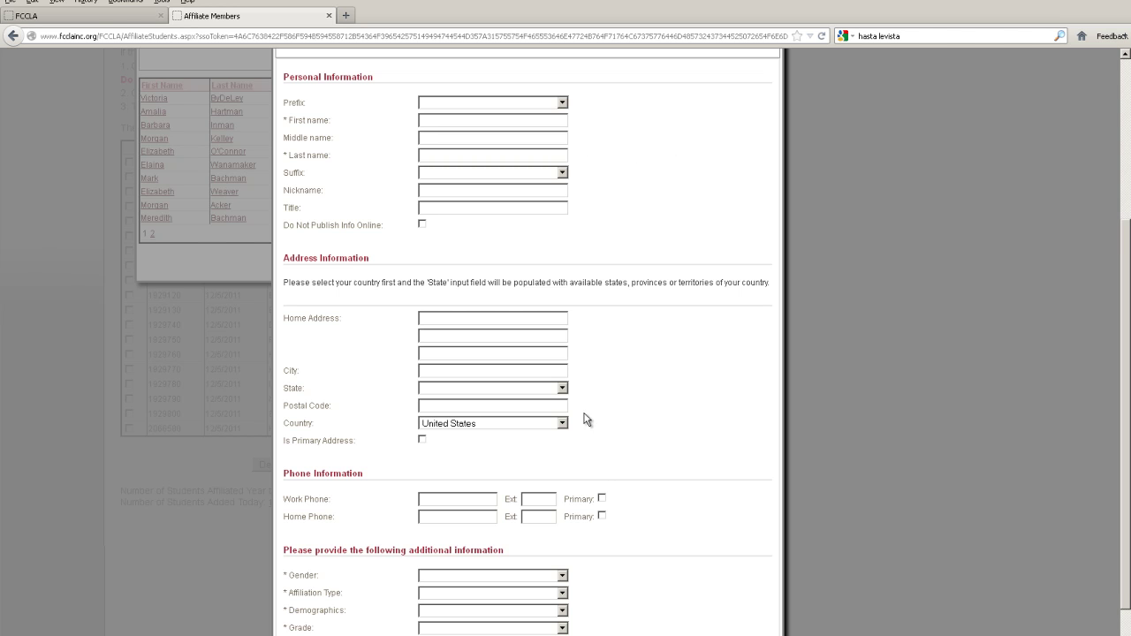
{"action": "scroll", "coordinate": [583, 421], "scroll_direction": "down", "scroll_amount": 1}
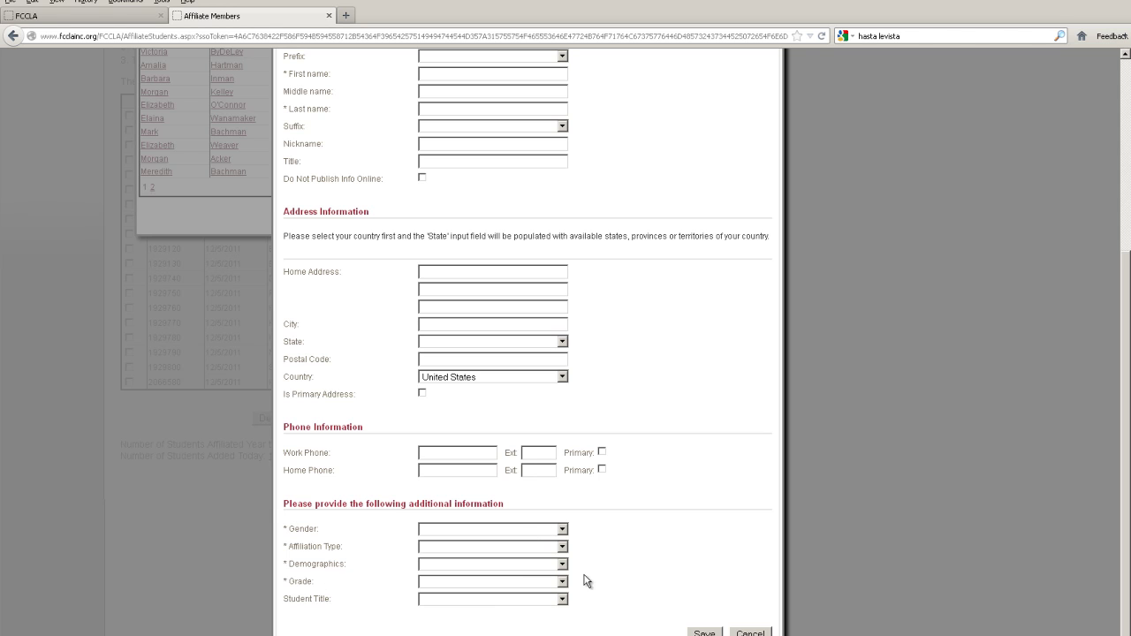
{"action": "left_click", "coordinate": [560, 547]}
{"action": "left_click", "coordinate": [561, 549]}
{"action": "left_click", "coordinate": [561, 566]}
{"action": "left_click", "coordinate": [561, 566]}
{"action": "left_click", "coordinate": [562, 582]}
{"action": "left_click", "coordinate": [562, 583]}
{"action": "left_click", "coordinate": [750, 632]}
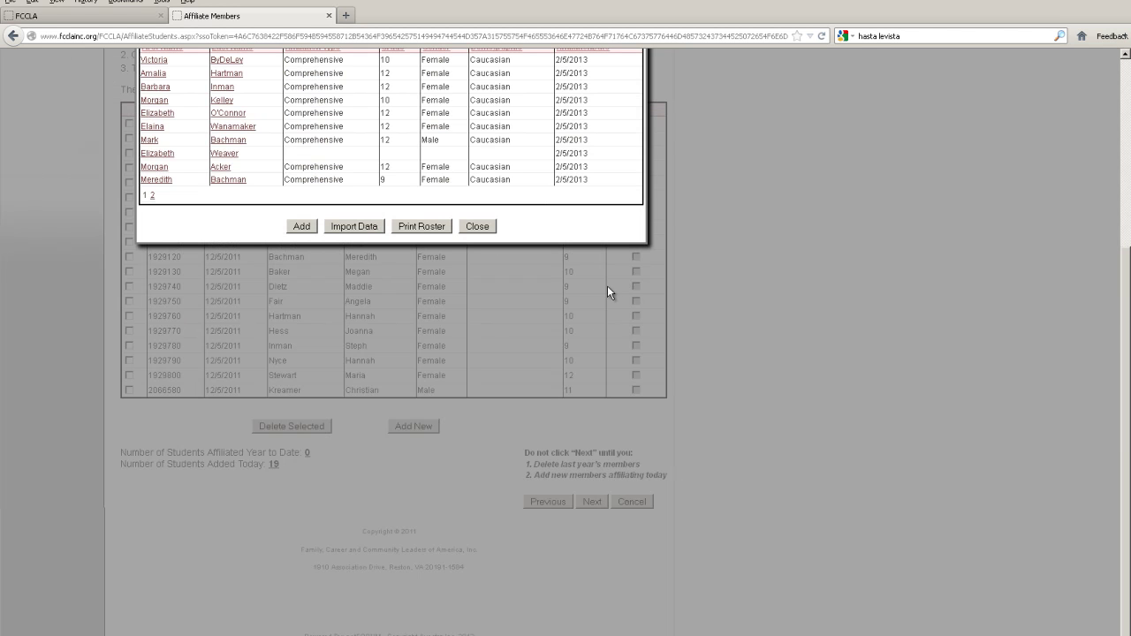
Go to the member data import page and download the ImportStudents.xlsx template, opening it with Microsoft Excel.
{"action": "scroll", "coordinate": [607, 285], "scroll_direction": "up", "scroll_amount": 5}
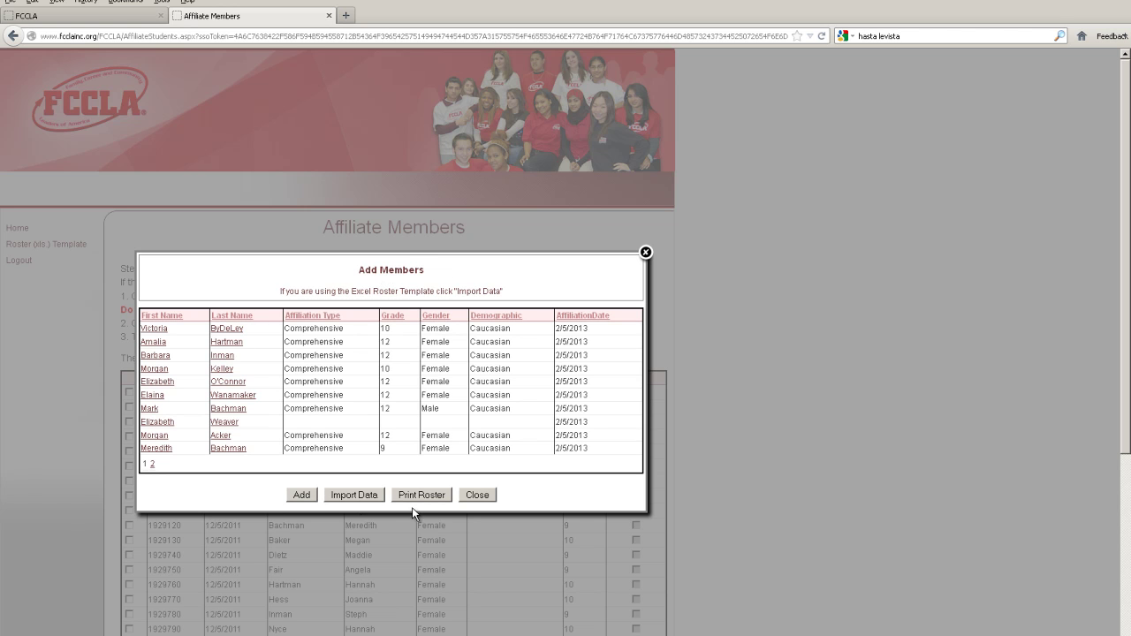
{"action": "scroll", "coordinate": [350, 506], "scroll_direction": "down", "scroll_amount": 5}
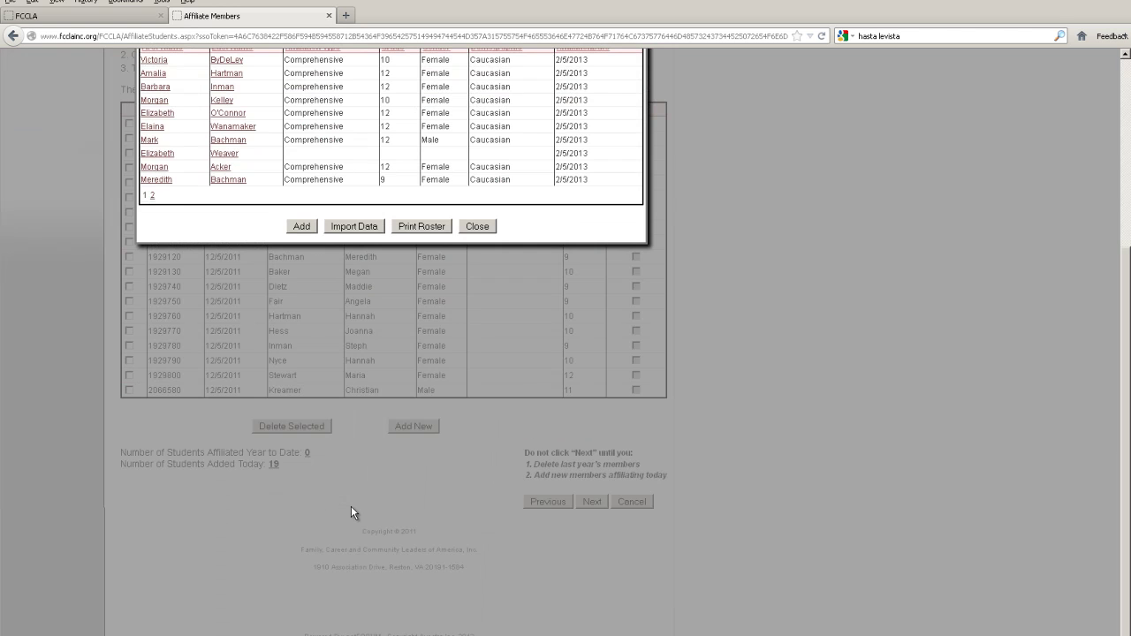
{"action": "scroll", "coordinate": [795, 370], "scroll_direction": "up", "scroll_amount": 5}
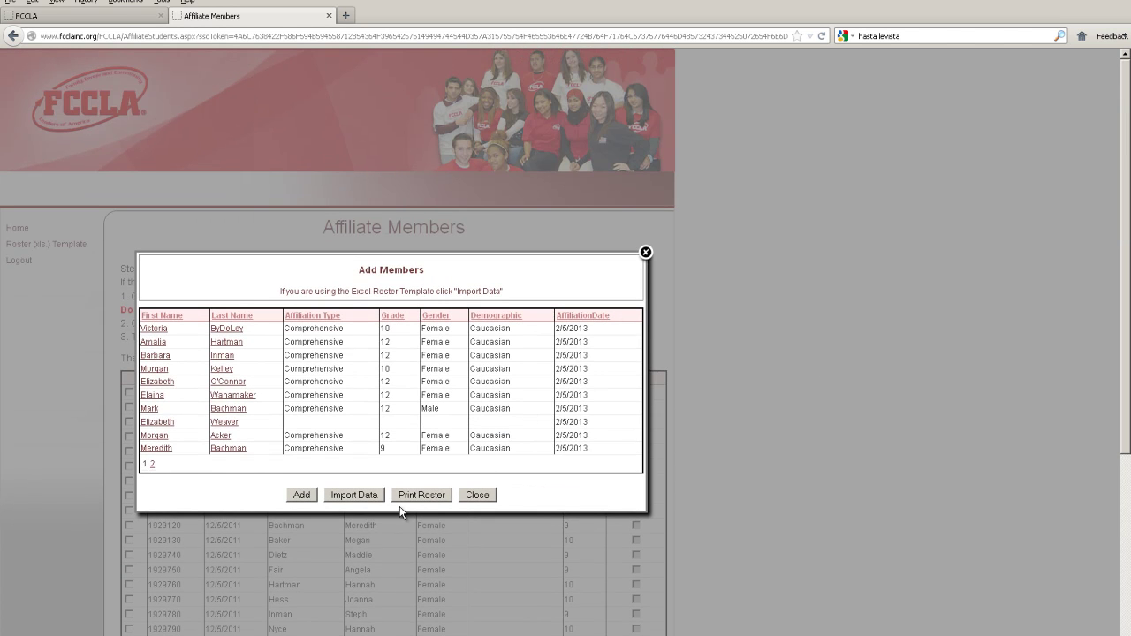
{"action": "left_click", "coordinate": [355, 496]}
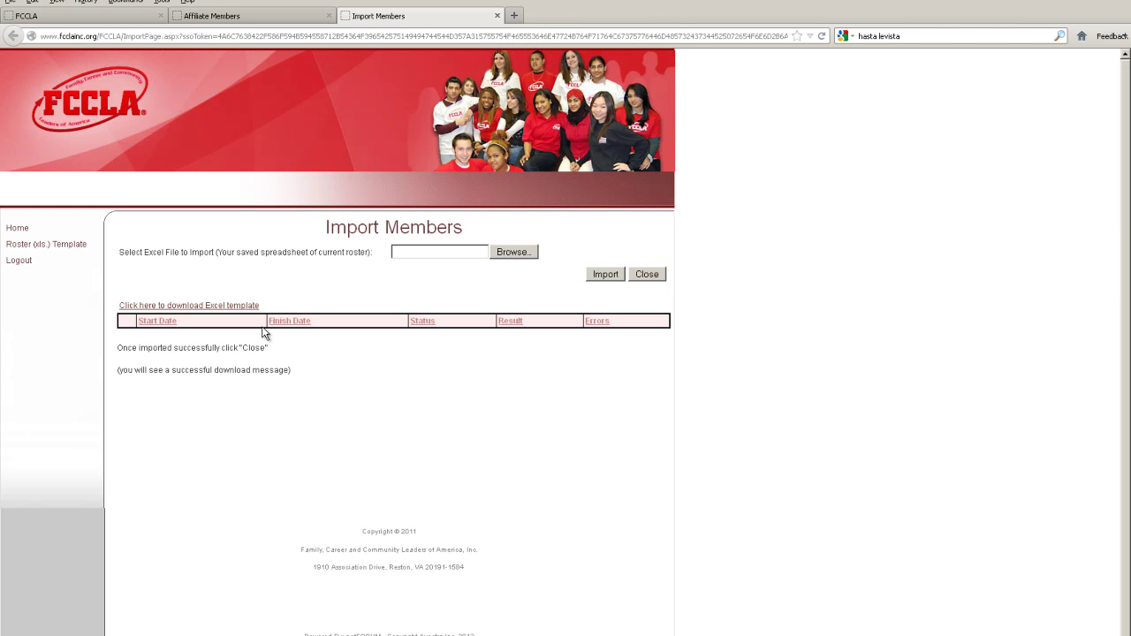
{"action": "left_click", "coordinate": [195, 306]}
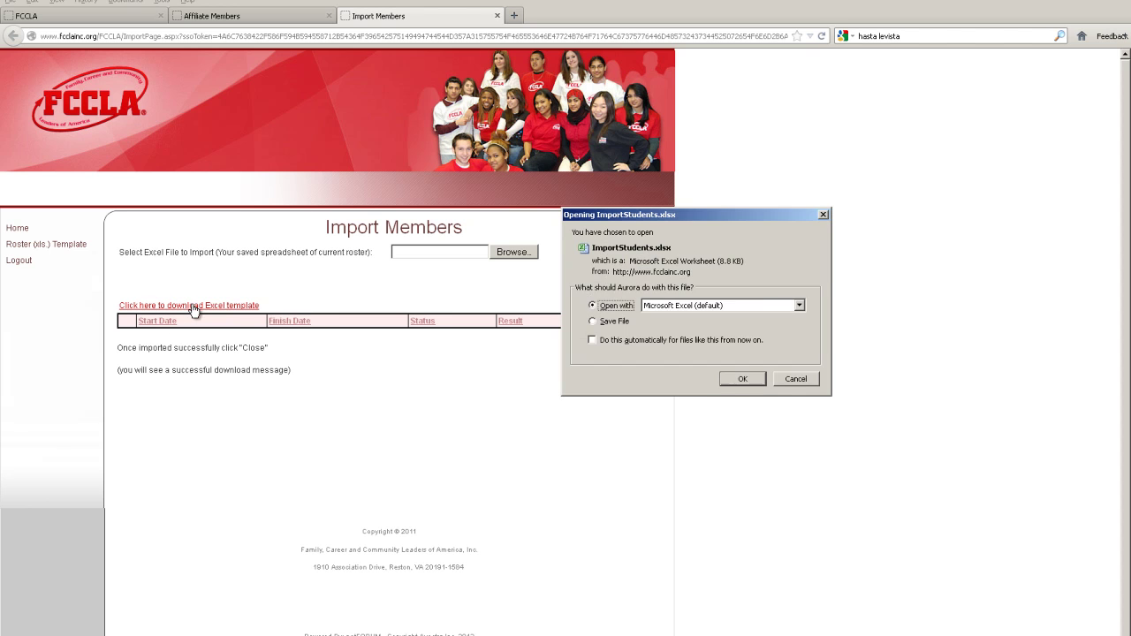
{"action": "left_click", "coordinate": [746, 380]}
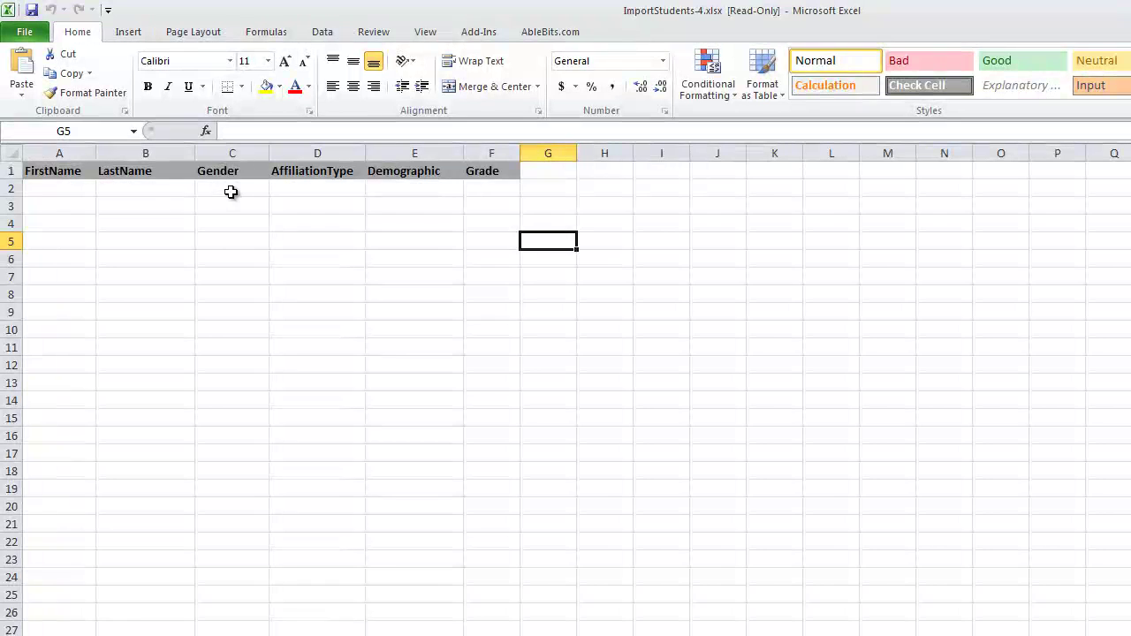
Examine the choices offered in row 2 of the template for Gender, AffiliationType, Demographic and Grade.
{"action": "left_click", "coordinate": [190, 133]}
{"action": "left_click", "coordinate": [277, 188]}
{"action": "left_click", "coordinate": [279, 188]}
{"action": "left_click", "coordinate": [349, 191]}
{"action": "left_click", "coordinate": [374, 189]}
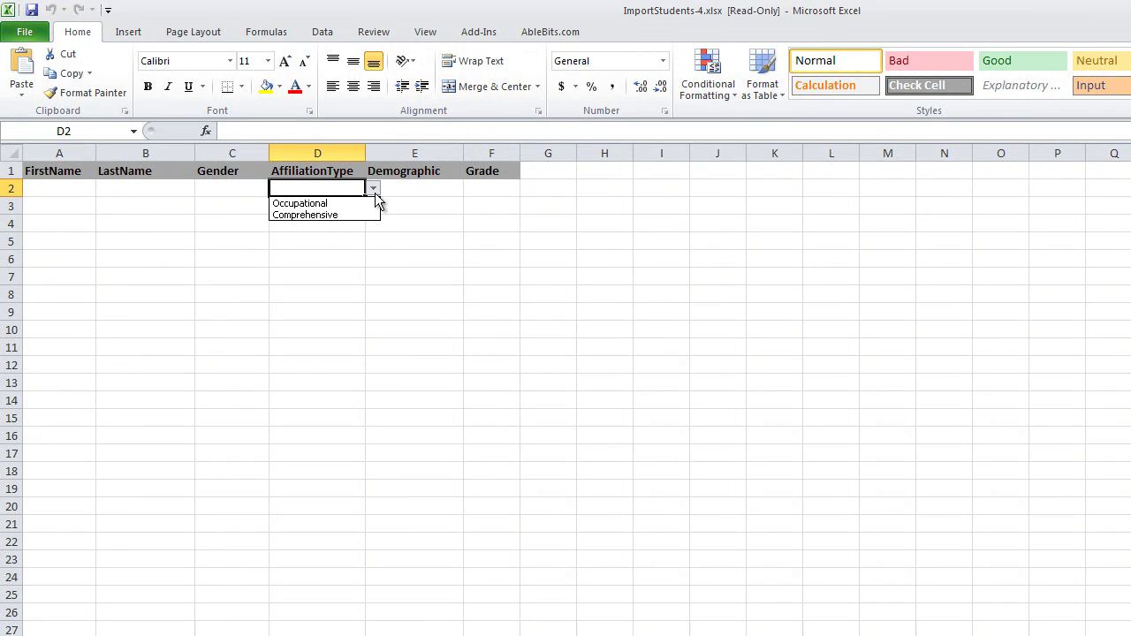
{"action": "left_click", "coordinate": [375, 191]}
{"action": "left_click", "coordinate": [454, 198]}
{"action": "left_click", "coordinate": [447, 186]}
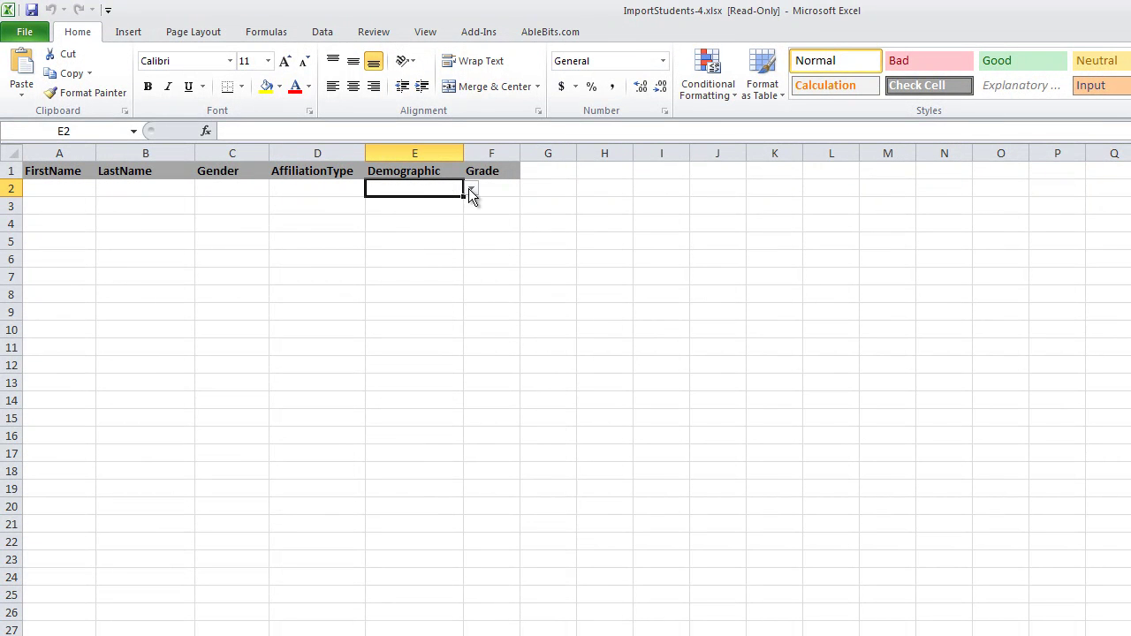
{"action": "left_click", "coordinate": [471, 189]}
{"action": "left_click", "coordinate": [471, 189]}
{"action": "left_click", "coordinate": [505, 191]}
{"action": "left_click", "coordinate": [528, 189]}
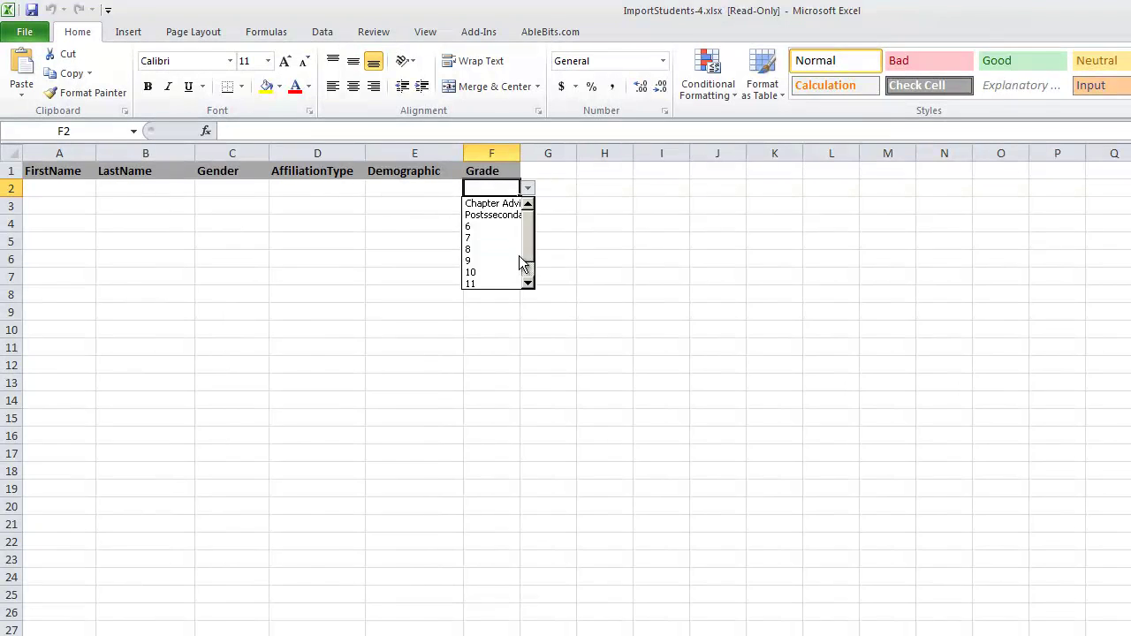
{"action": "mouse_move", "coordinate": [529, 244]}
{"action": "left_mouse_down"}
{"action": "mouse_move", "coordinate": [530, 270]}
{"action": "mouse_move", "coordinate": [531, 242]}
{"action": "left_mouse_up"}
{"action": "left_click", "coordinate": [325, 285]}
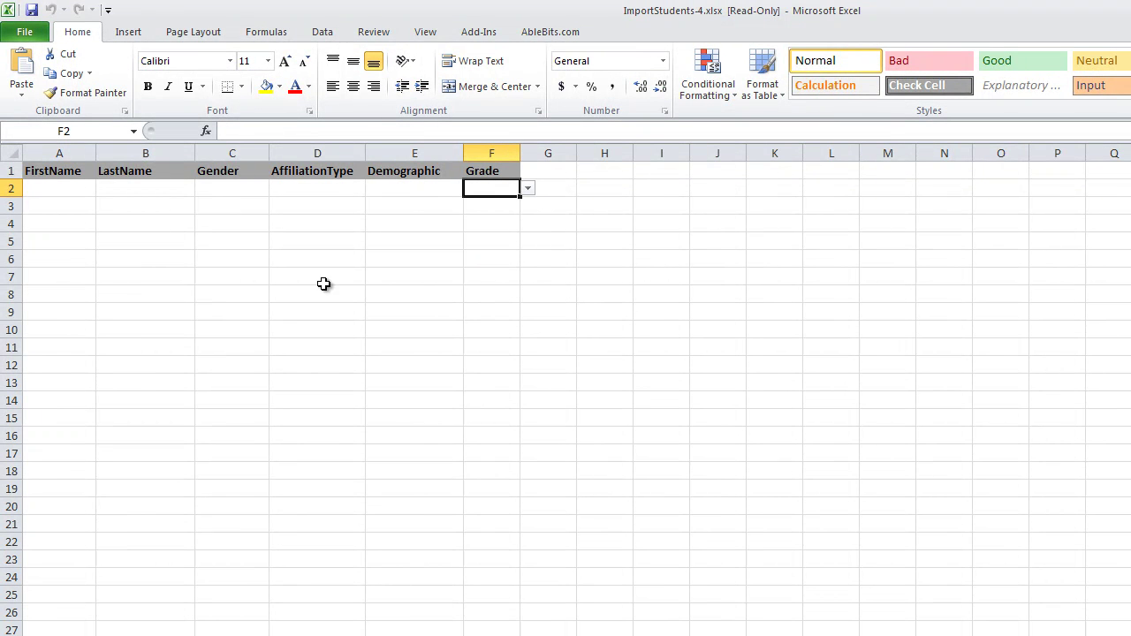
Close the roster template workbook without saving the changes.
{"action": "left_click", "coordinate": [24, 31]}
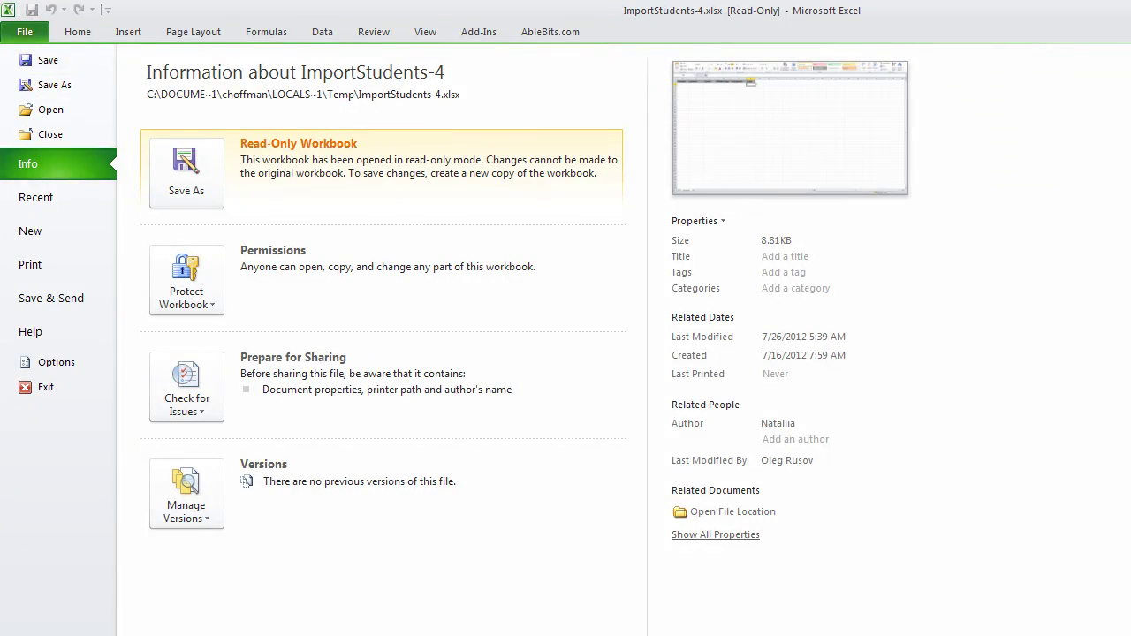
{"action": "left_click", "coordinate": [1122, 4]}
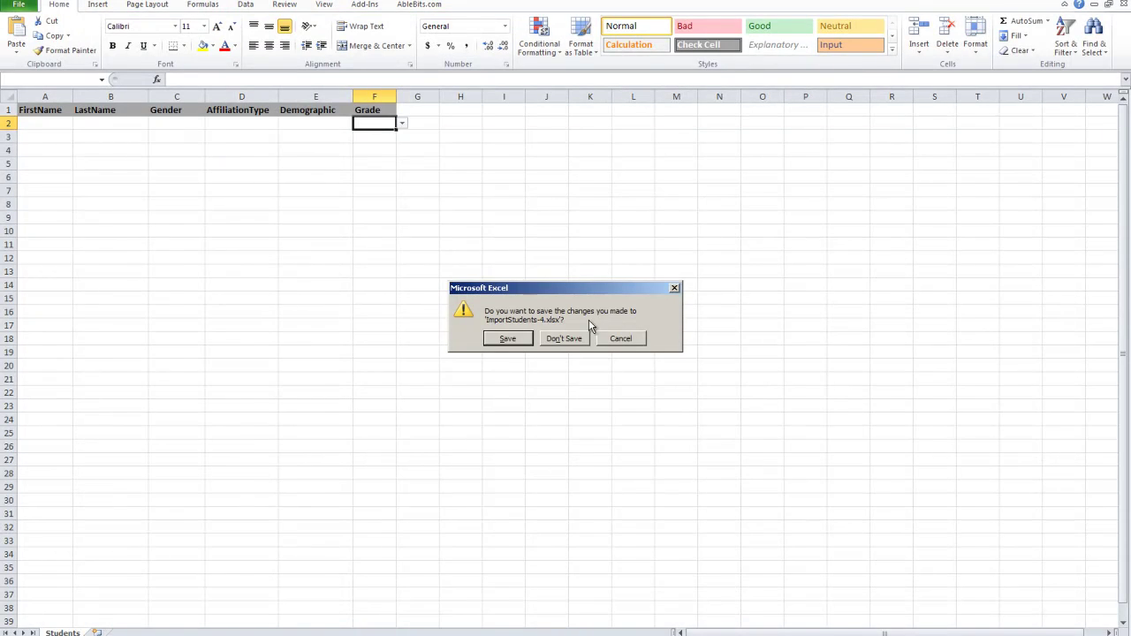
{"action": "left_click", "coordinate": [564, 338]}
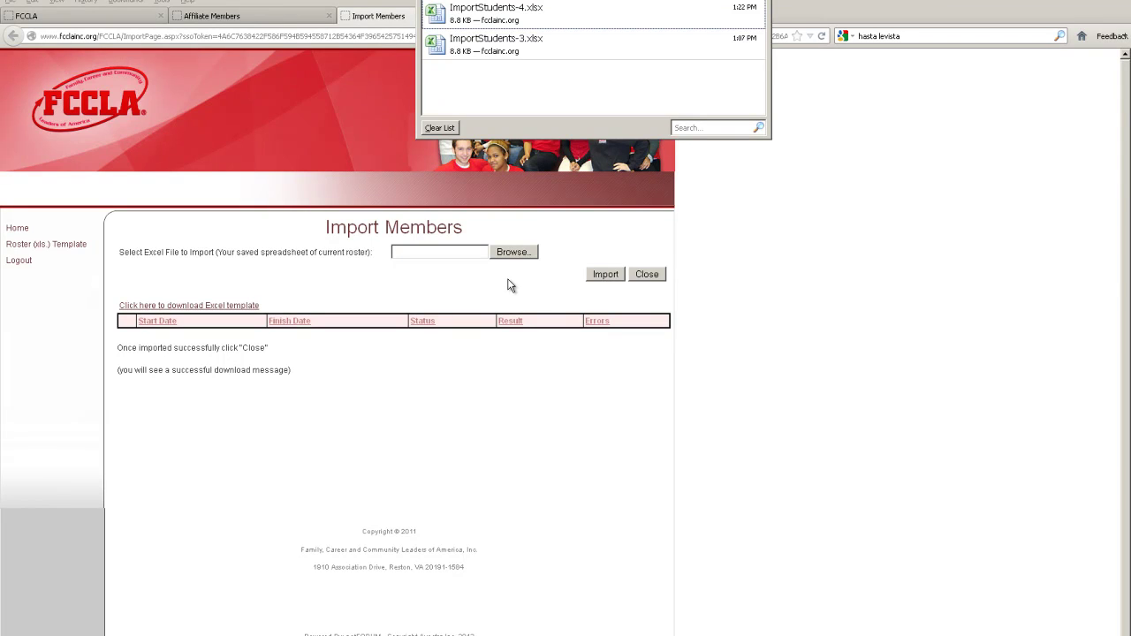
Choose 2sadv.xls from the Desktop as the Excel roster file to import.
{"action": "left_click", "coordinate": [515, 252]}
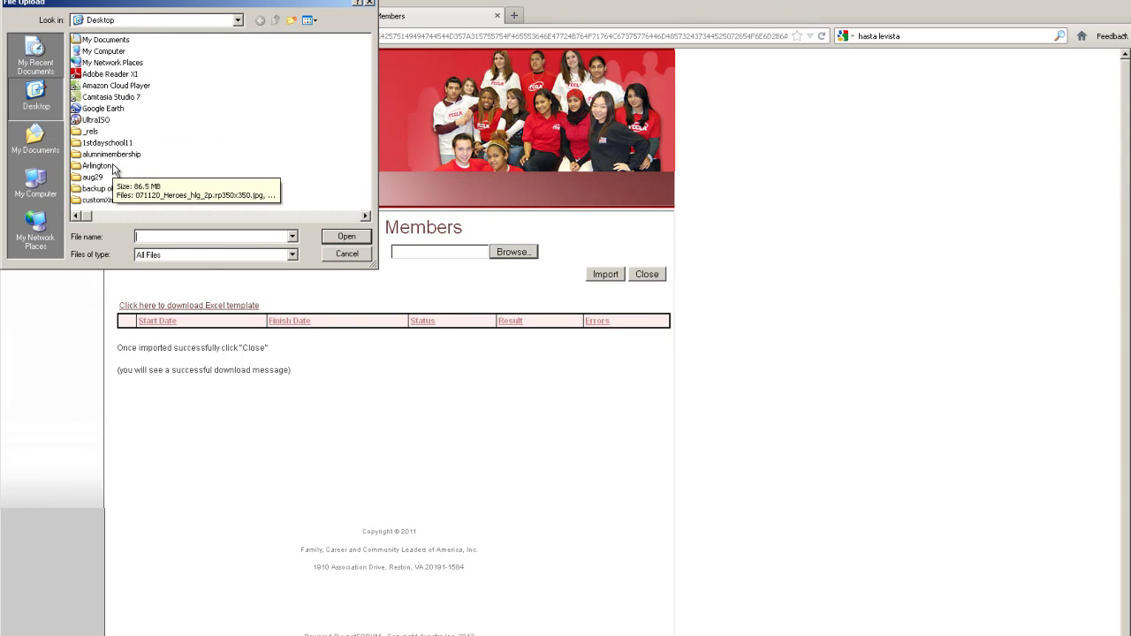
{"action": "left_click", "coordinate": [172, 215]}
{"action": "left_click", "coordinate": [172, 214]}
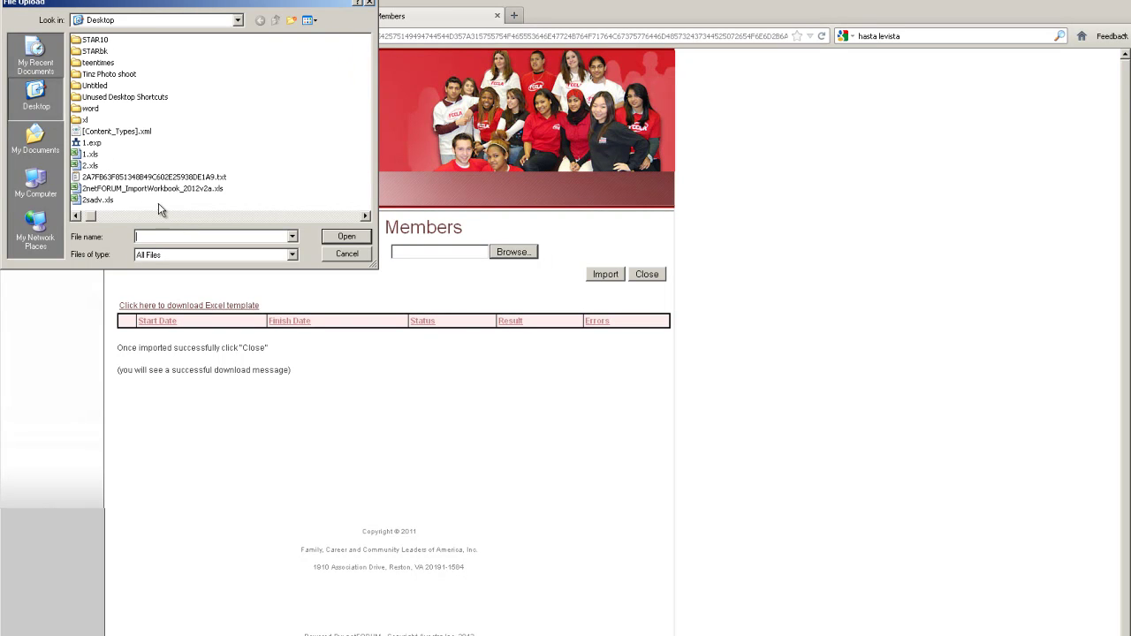
{"action": "left_click", "coordinate": [99, 200]}
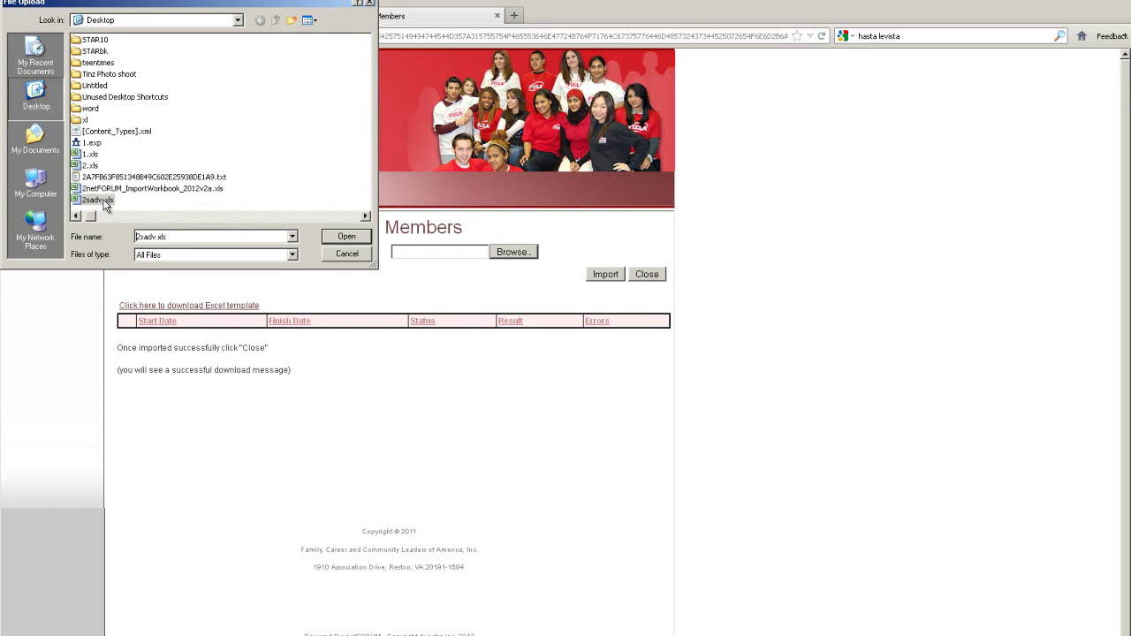
{"action": "left_click", "coordinate": [344, 236]}
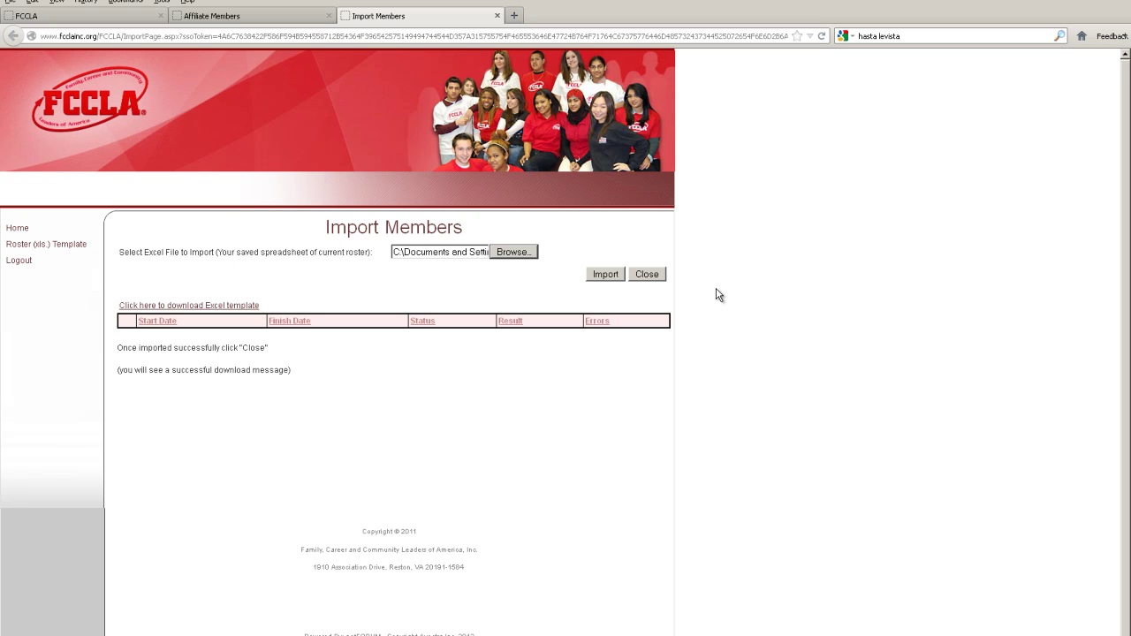
Close the Import Members page and proceed from the chapter's member roster to the affiliation summary.
{"action": "left_click", "coordinate": [656, 275]}
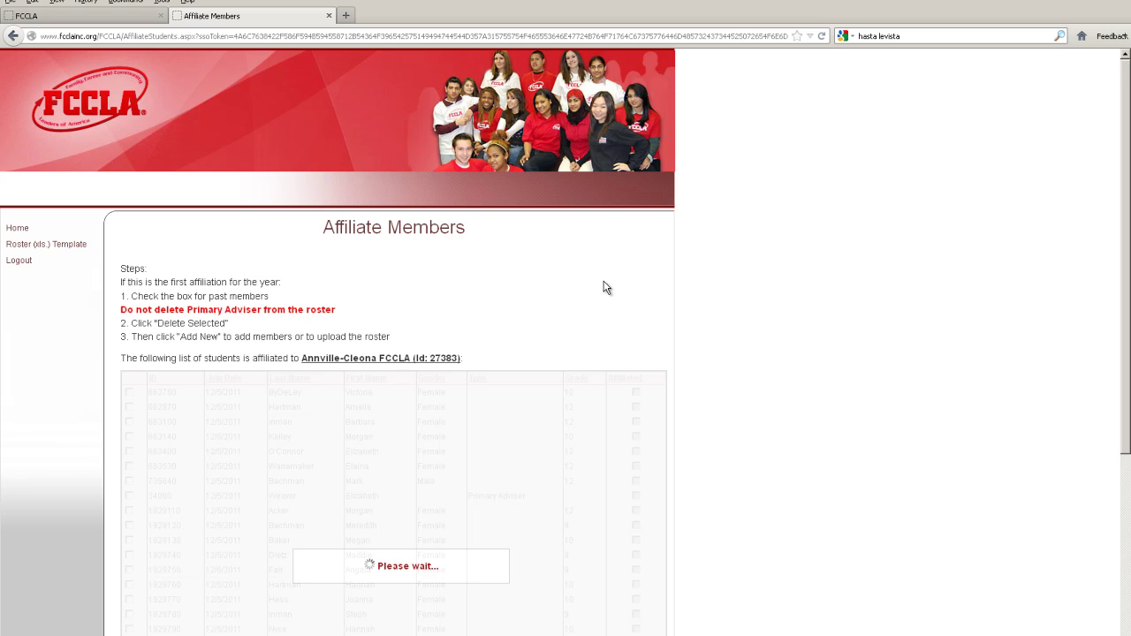
{"action": "scroll", "coordinate": [737, 285], "scroll_direction": "down", "scroll_amount": 5}
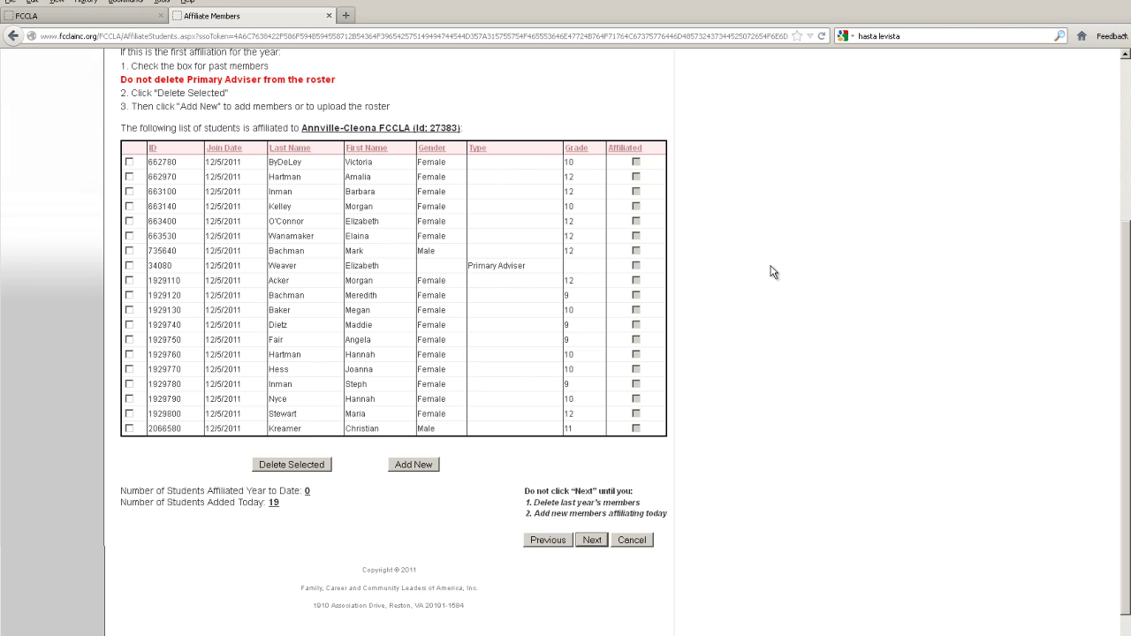
{"action": "left_click", "coordinate": [582, 541]}
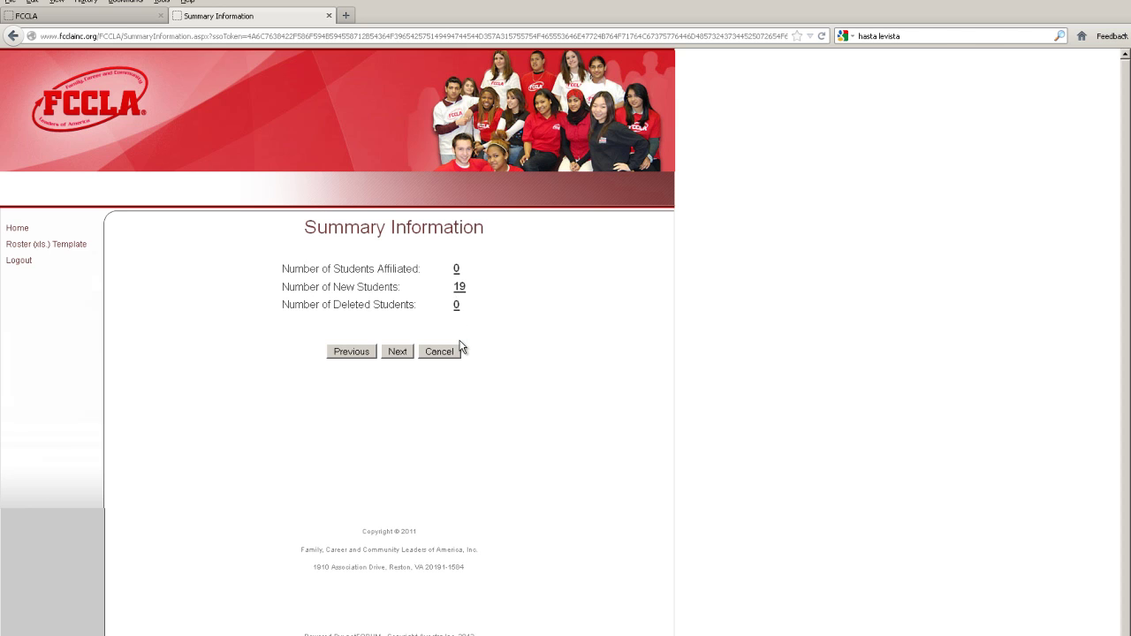
Continue from the affiliation summary to the online store and go shopping for Annville-Cleona FCCLA (Annville,PA).
{"action": "left_click", "coordinate": [398, 353]}
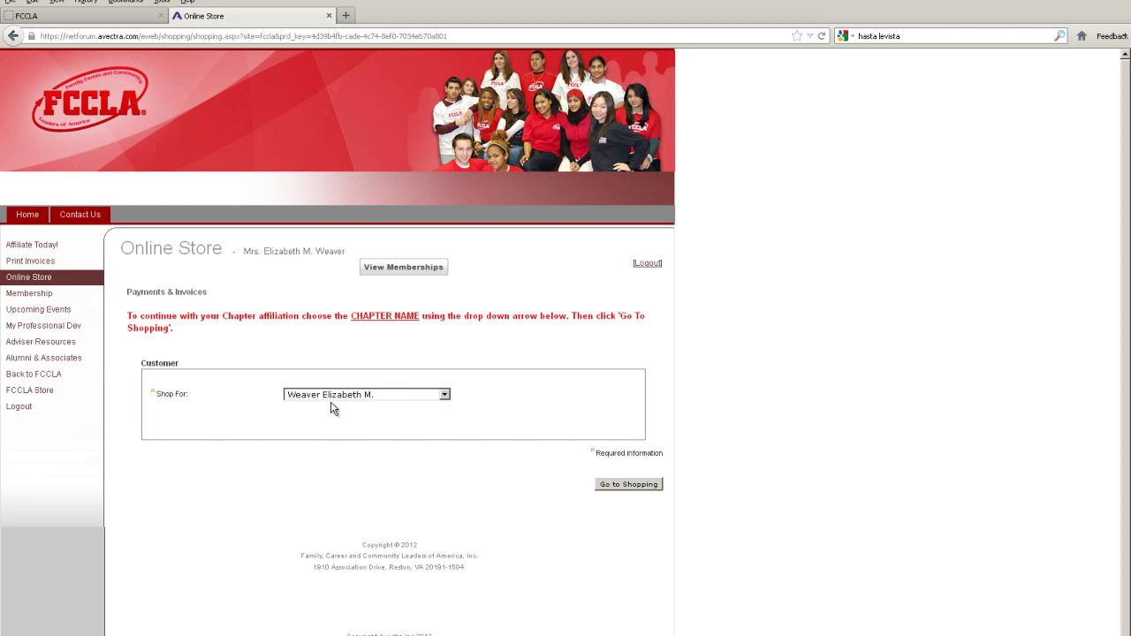
{"action": "left_click", "coordinate": [444, 397]}
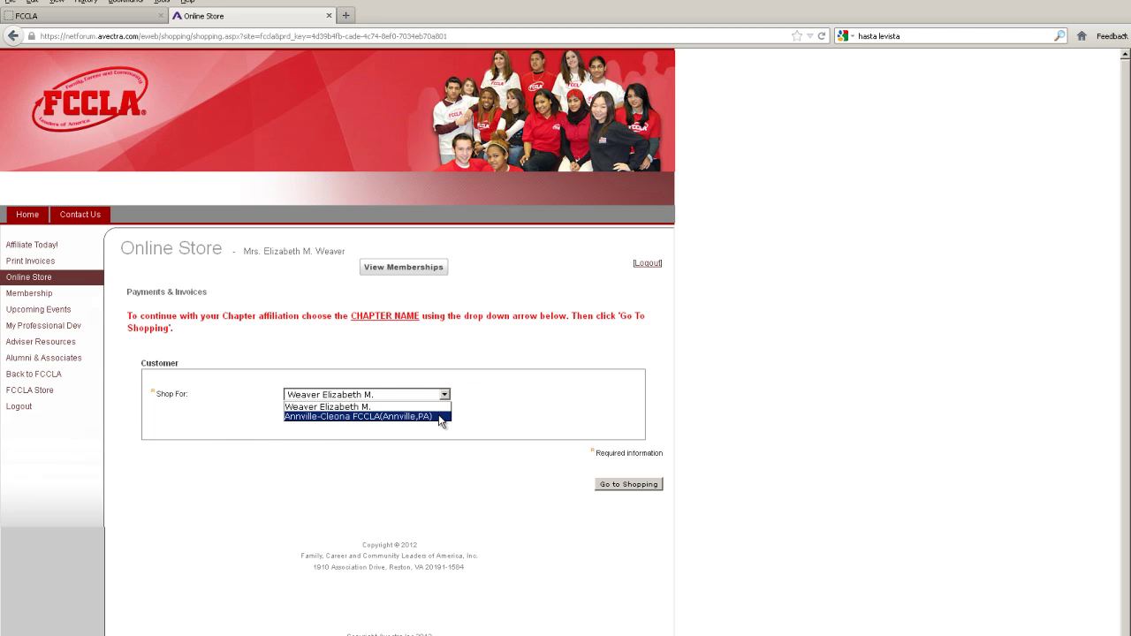
{"action": "left_click", "coordinate": [441, 417]}
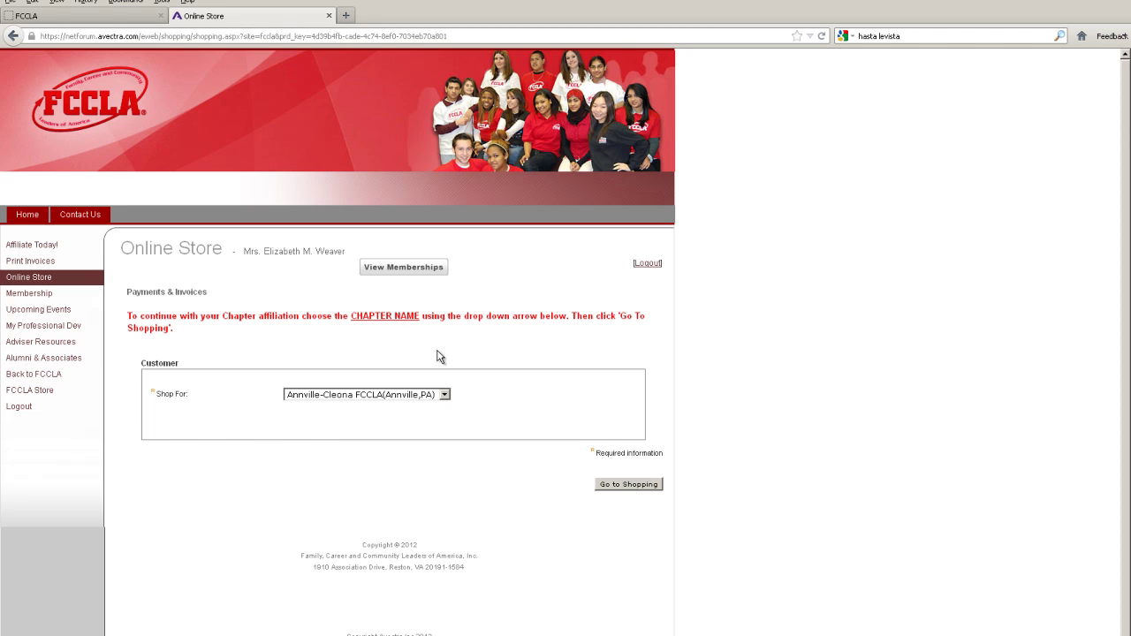
{"action": "left_click", "coordinate": [627, 486]}
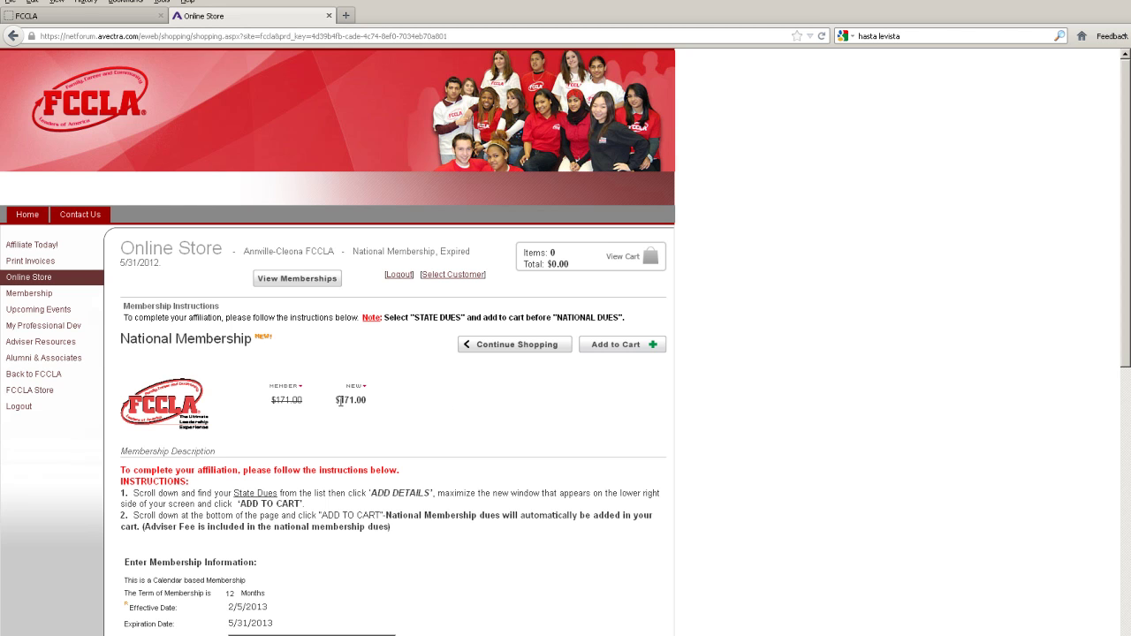
Find Pennsylvania State Member - (Chapter) among the linked memberships of the National Membership and open its details.
{"action": "left_click_drag", "start_coordinate": [340, 401], "coordinate": [364, 402]}
{"action": "left_click", "coordinate": [348, 393]}
{"action": "scroll", "coordinate": [765, 399], "scroll_direction": "down", "scroll_amount": 4}
{"action": "scroll", "coordinate": [767, 401], "scroll_direction": "down", "scroll_amount": 3}
{"action": "scroll", "coordinate": [767, 400], "scroll_direction": "up", "scroll_amount": 7}
{"action": "scroll", "coordinate": [768, 400], "scroll_direction": "down", "scroll_amount": 5}
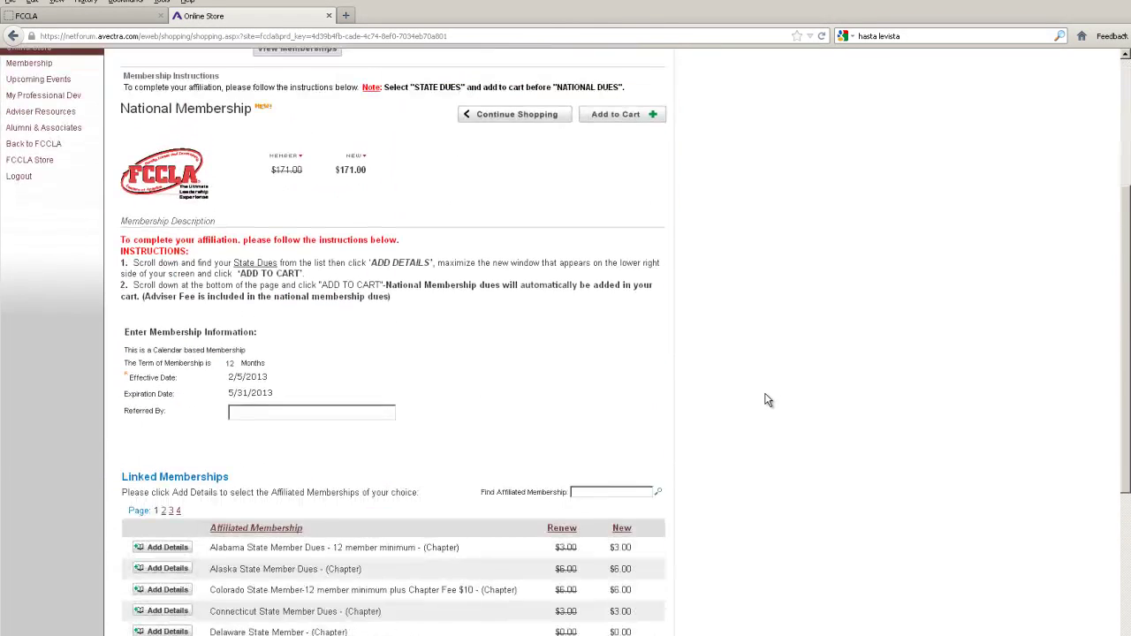
{"action": "scroll", "coordinate": [768, 400], "scroll_direction": "down", "scroll_amount": 5}
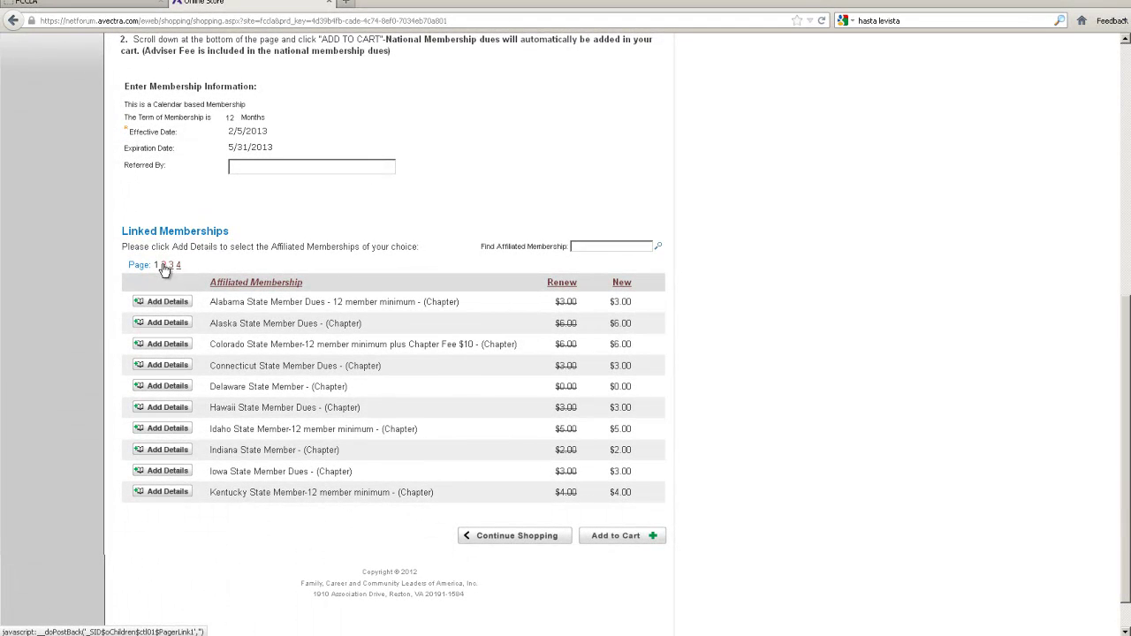
{"action": "left_click", "coordinate": [163, 265]}
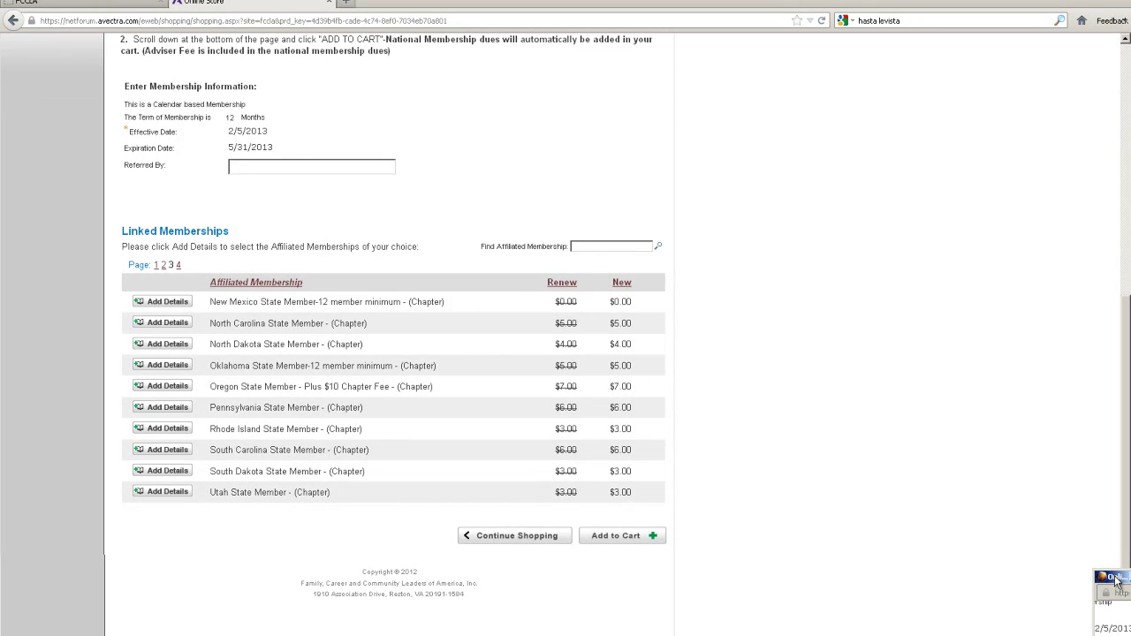
Maximize the Pennsylvania State Member details window and add the state dues to the cart.
{"action": "right_click", "coordinate": [1116, 578]}
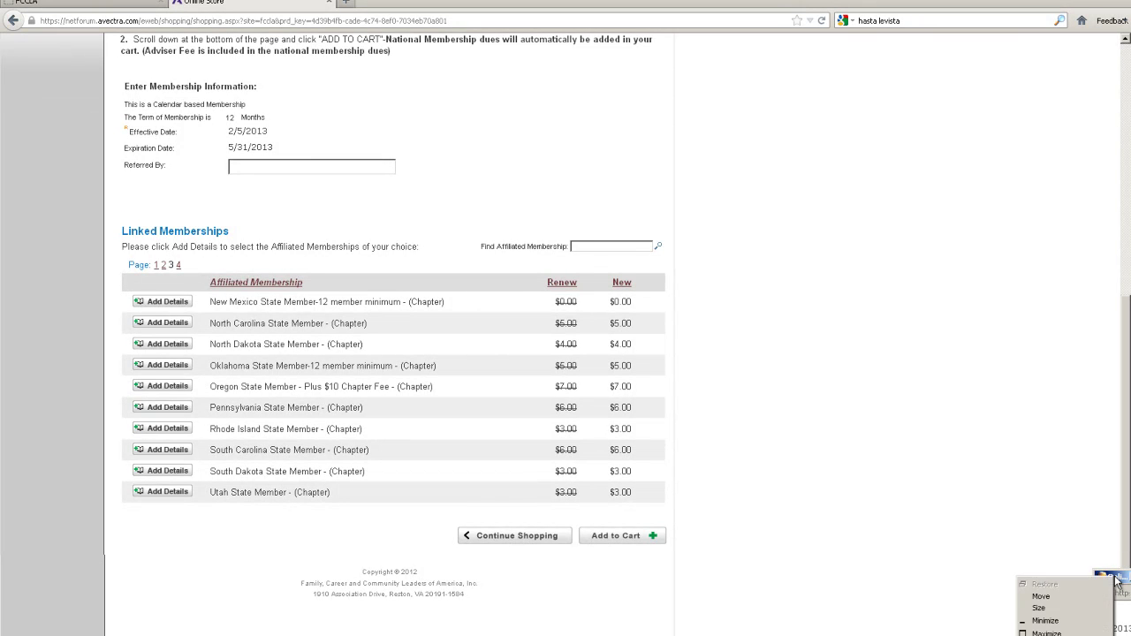
{"action": "left_click", "coordinate": [1046, 633]}
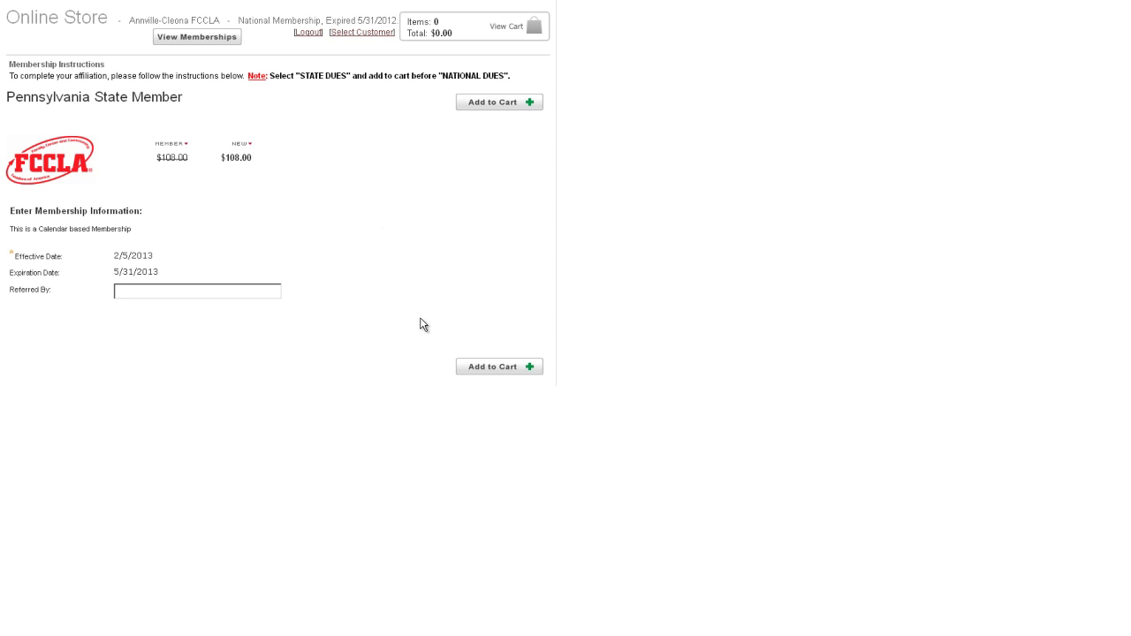
{"action": "left_click", "coordinate": [493, 368]}
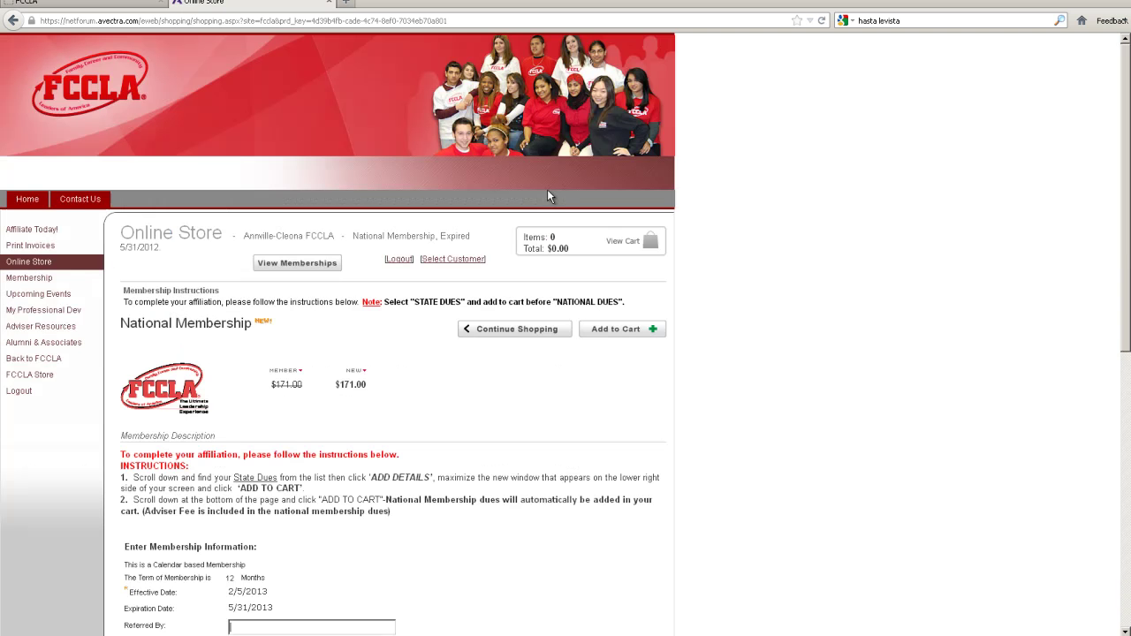
Check that the Pennsylvania dues are marked, add the National Membership to the cart and proceed to checkout.
{"action": "scroll", "coordinate": [813, 242], "scroll_direction": "down", "scroll_amount": 3}
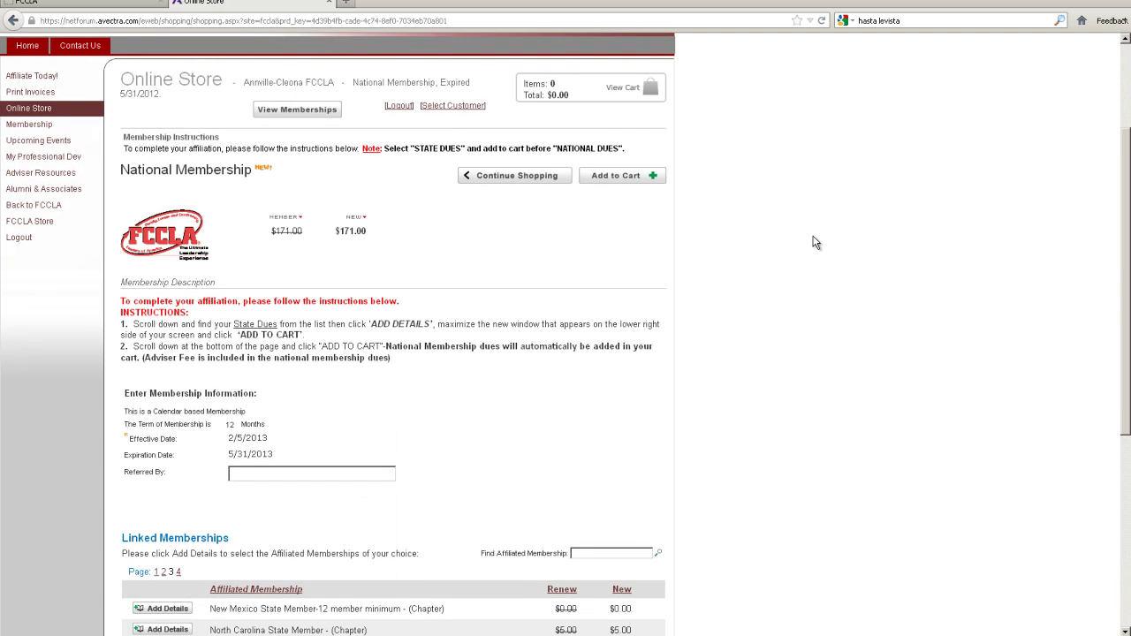
{"action": "scroll", "coordinate": [644, 272], "scroll_direction": "down", "scroll_amount": 2}
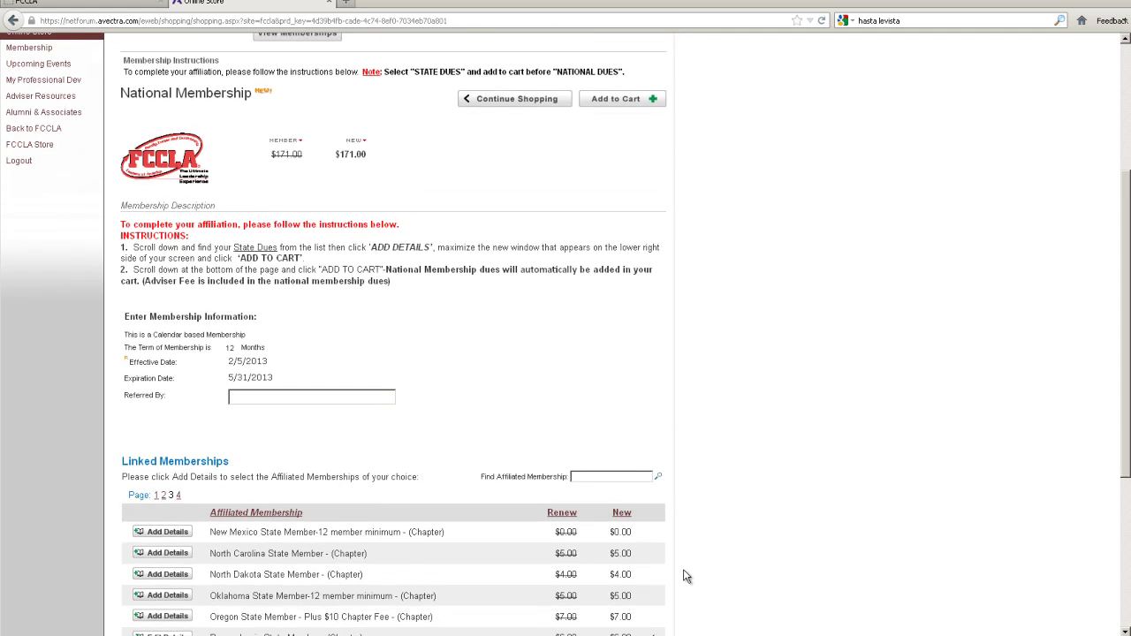
{"action": "scroll", "coordinate": [711, 467], "scroll_direction": "down", "scroll_amount": 2}
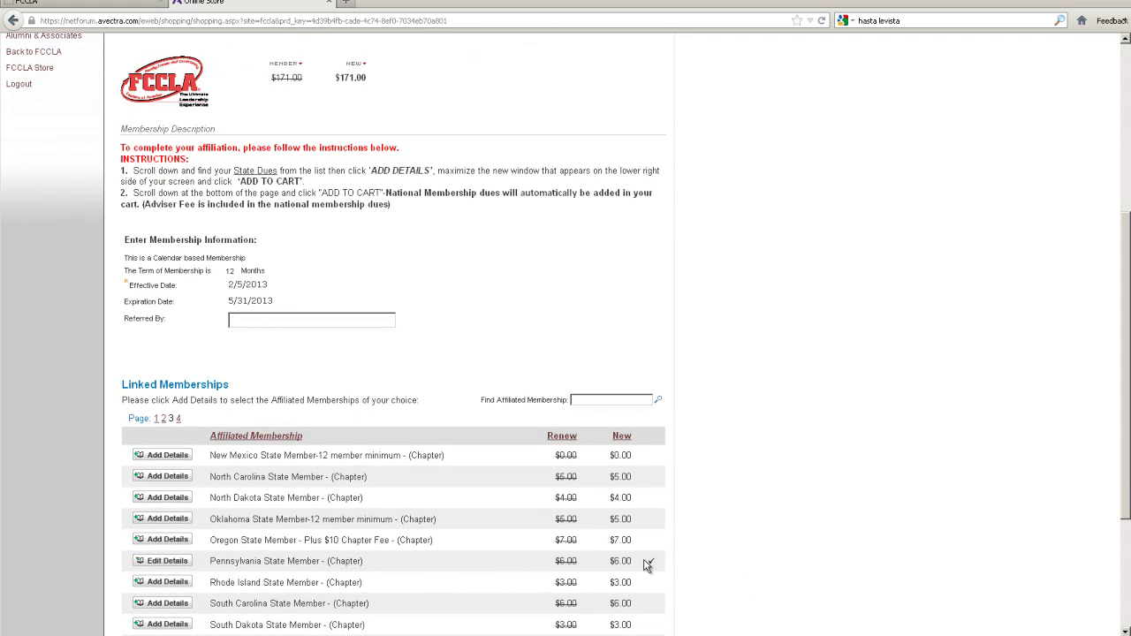
{"action": "scroll", "coordinate": [494, 235], "scroll_direction": "up", "scroll_amount": 3}
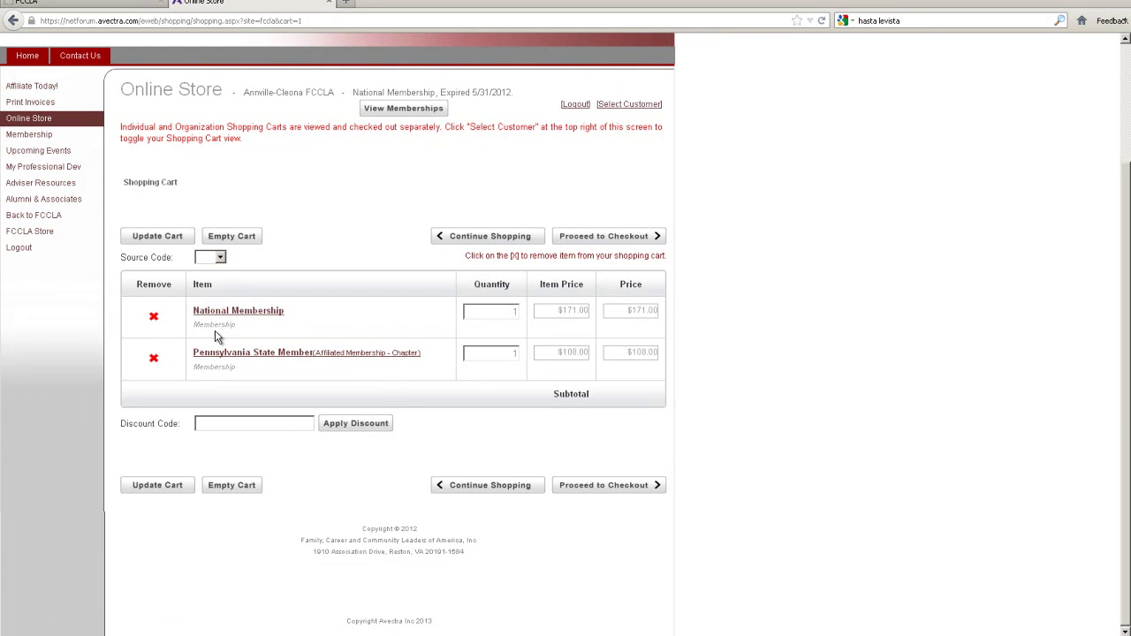
{"action": "left_click", "coordinate": [612, 491]}
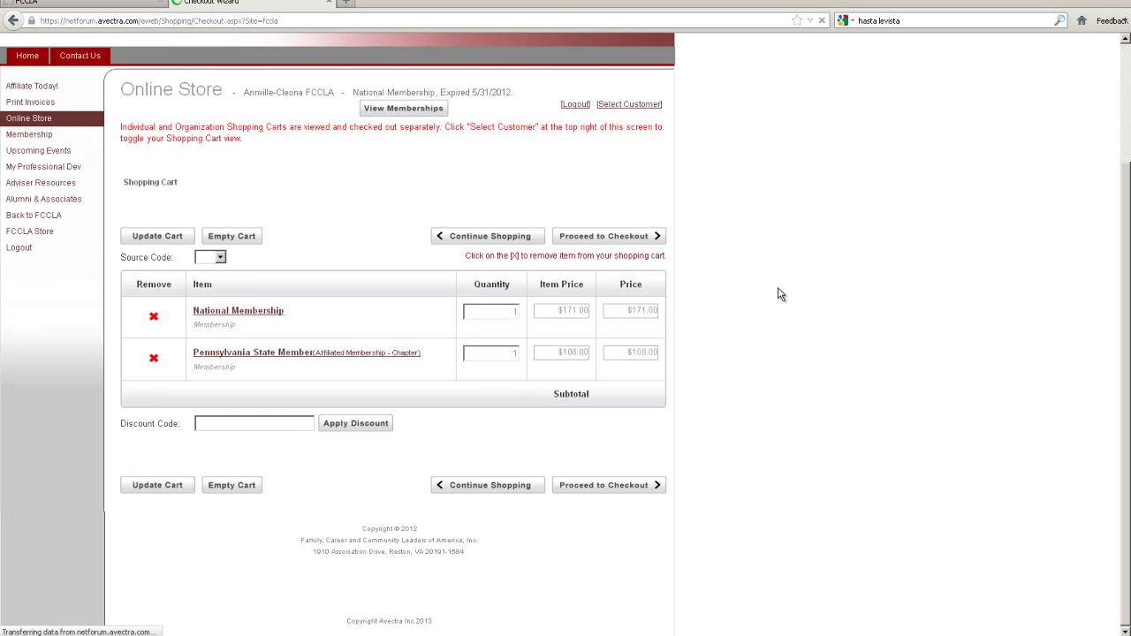
Keep the chapter's work address for billing and continue to payment without including the previous unpaid invoice.
{"action": "scroll", "coordinate": [778, 288], "scroll_direction": "down", "scroll_amount": 3}
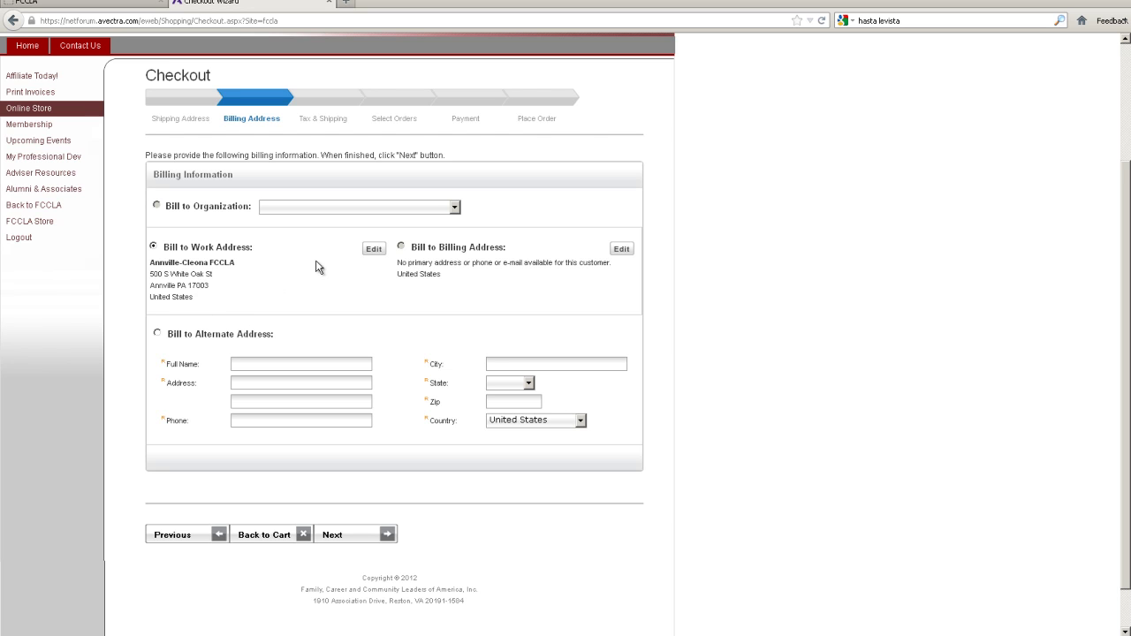
{"action": "left_click", "coordinate": [378, 536]}
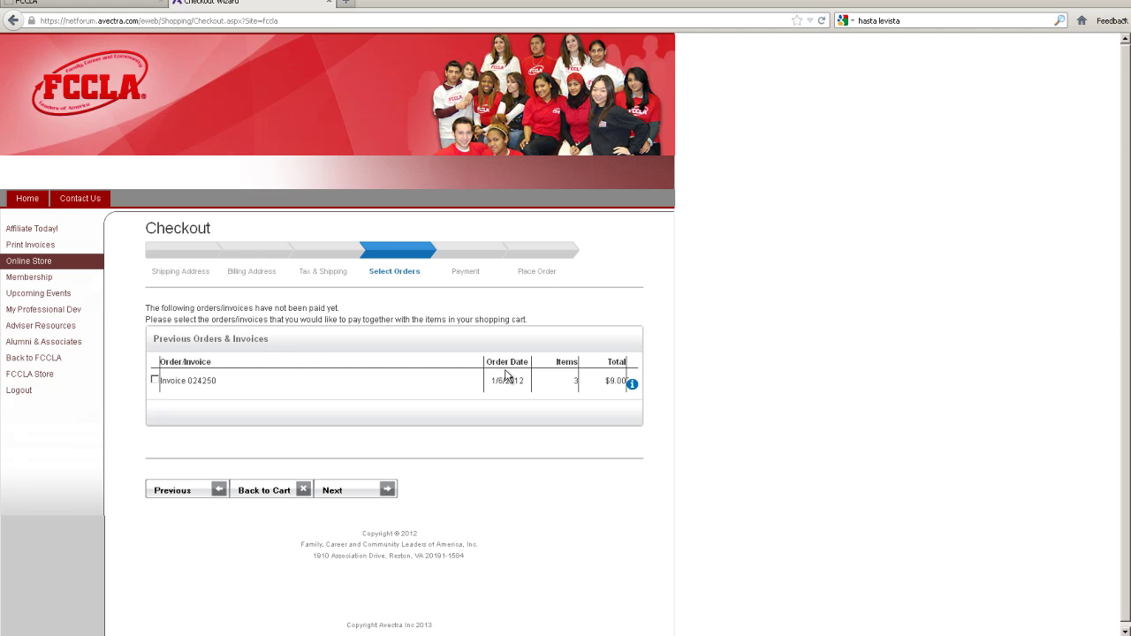
{"action": "left_click", "coordinate": [385, 491]}
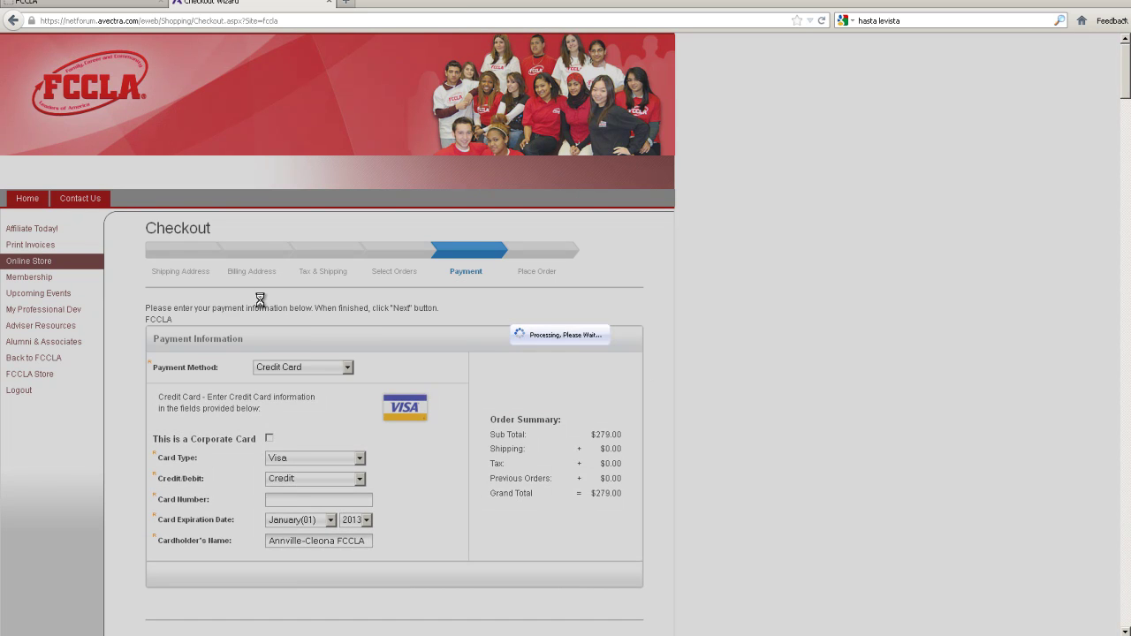
Set the payment method to Bill Me and continue to the order review.
{"action": "scroll", "coordinate": [782, 300], "scroll_direction": "down", "scroll_amount": 2}
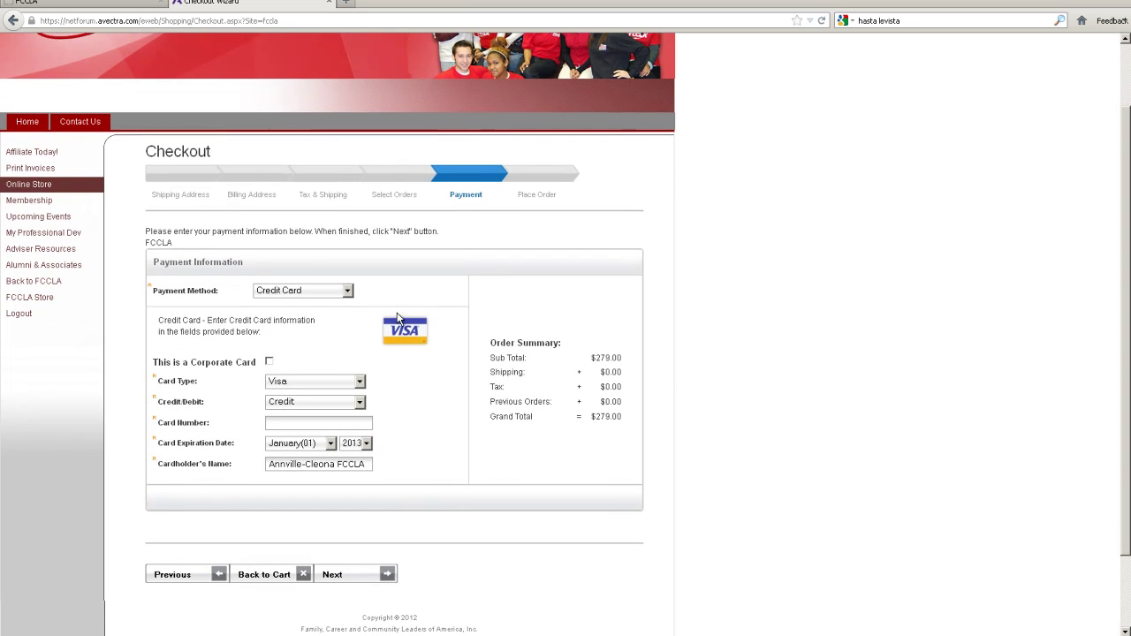
{"action": "left_click", "coordinate": [351, 291]}
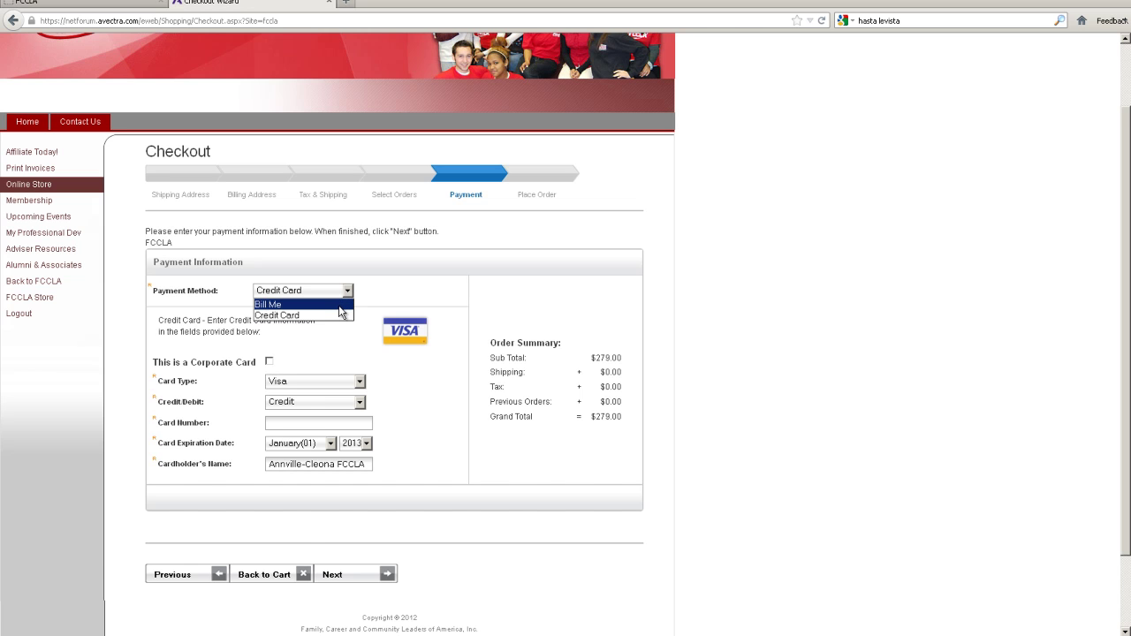
{"action": "left_click", "coordinate": [339, 305]}
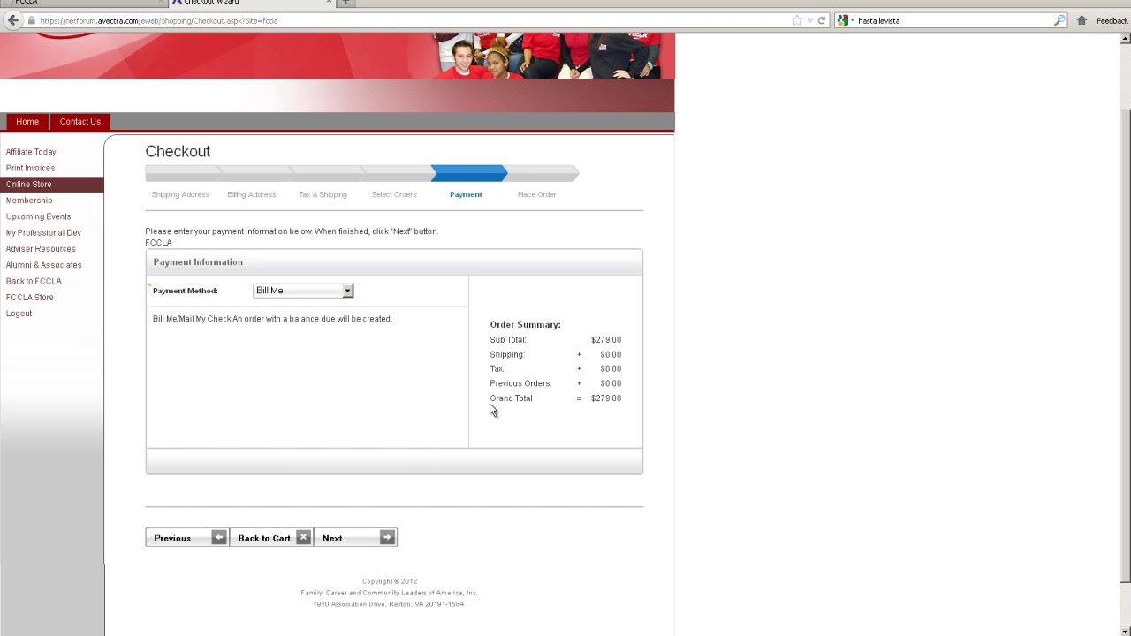
{"action": "left_click", "coordinate": [387, 539]}
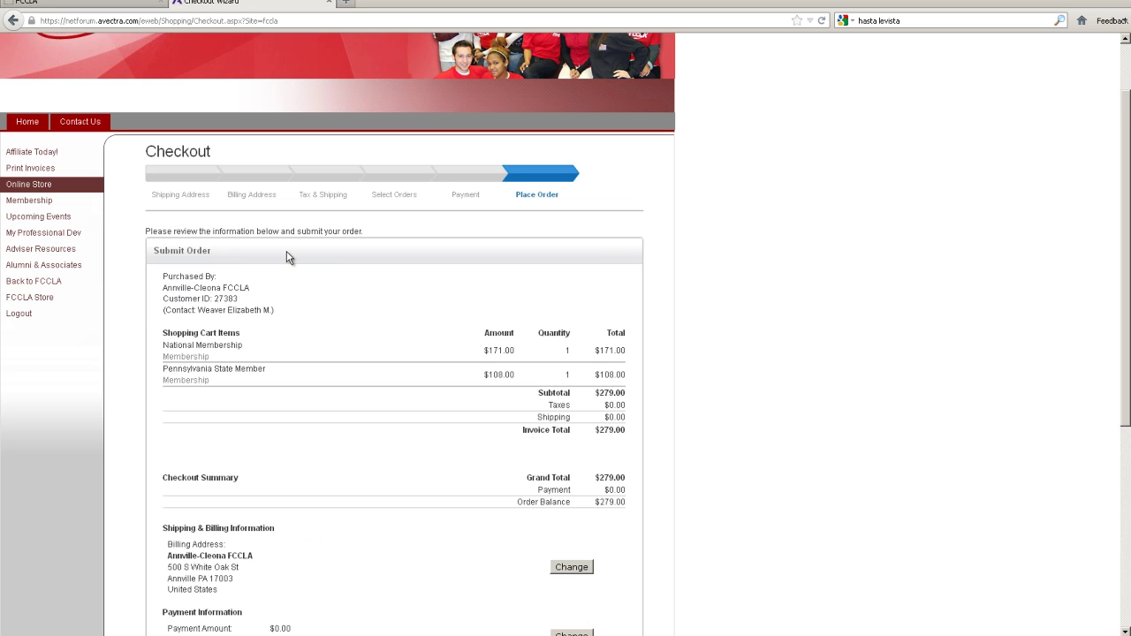
Submit the membership order with an e-mail confirmation to the primary address, and look over the submitted order's details.
{"action": "scroll", "coordinate": [767, 300], "scroll_direction": "down", "scroll_amount": 3}
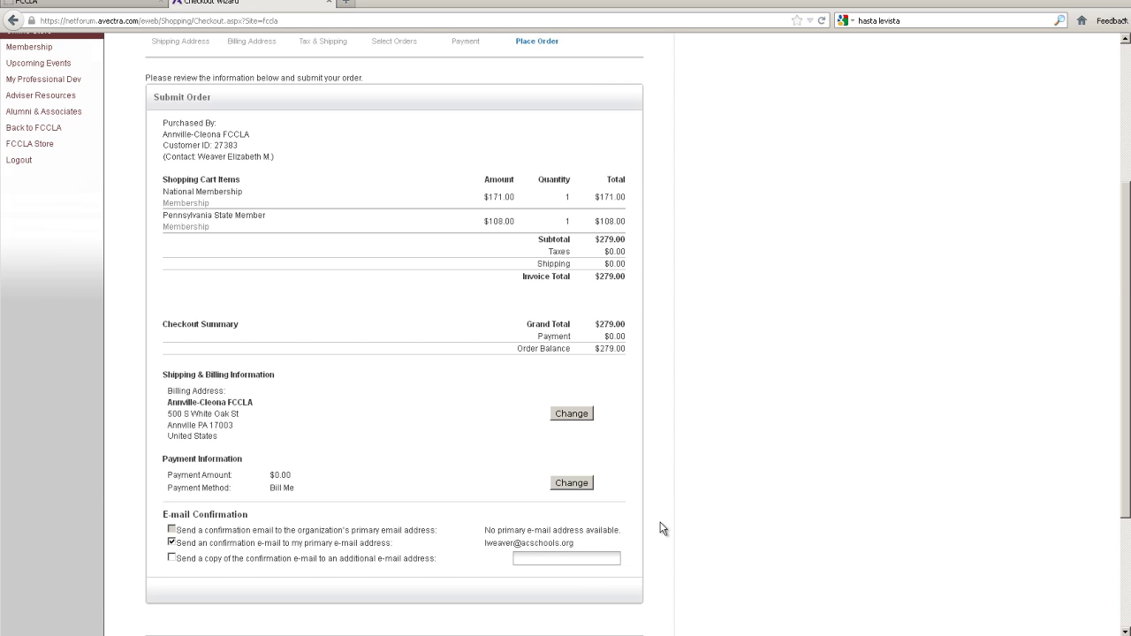
{"action": "scroll", "coordinate": [859, 453], "scroll_direction": "down", "scroll_amount": 4}
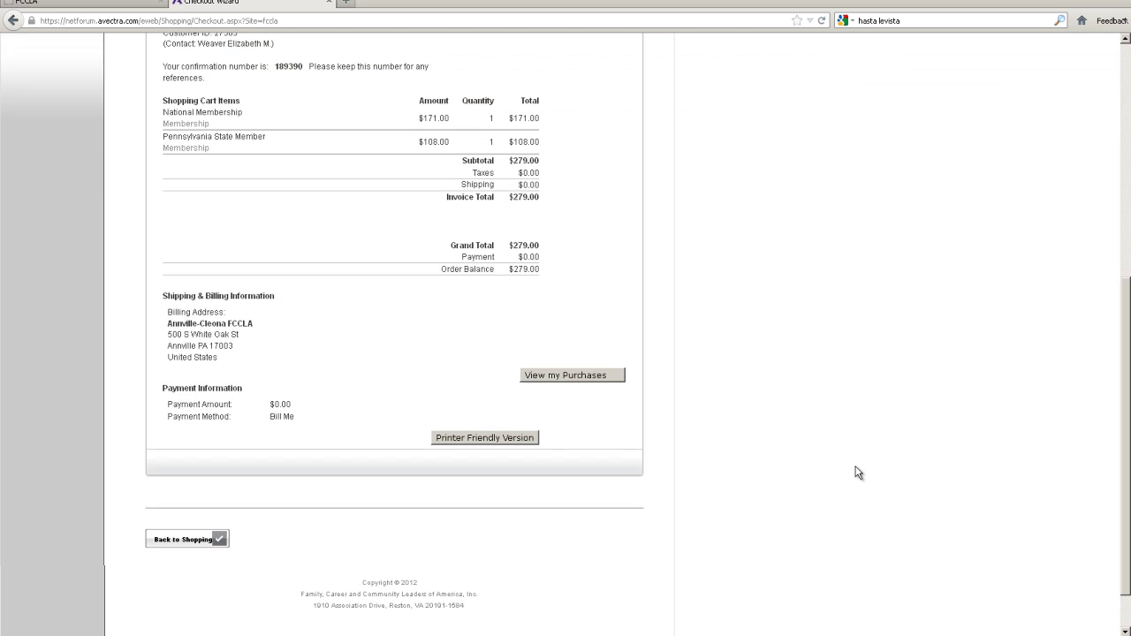
{"action": "scroll", "coordinate": [600, 305], "scroll_direction": "up", "scroll_amount": 5}
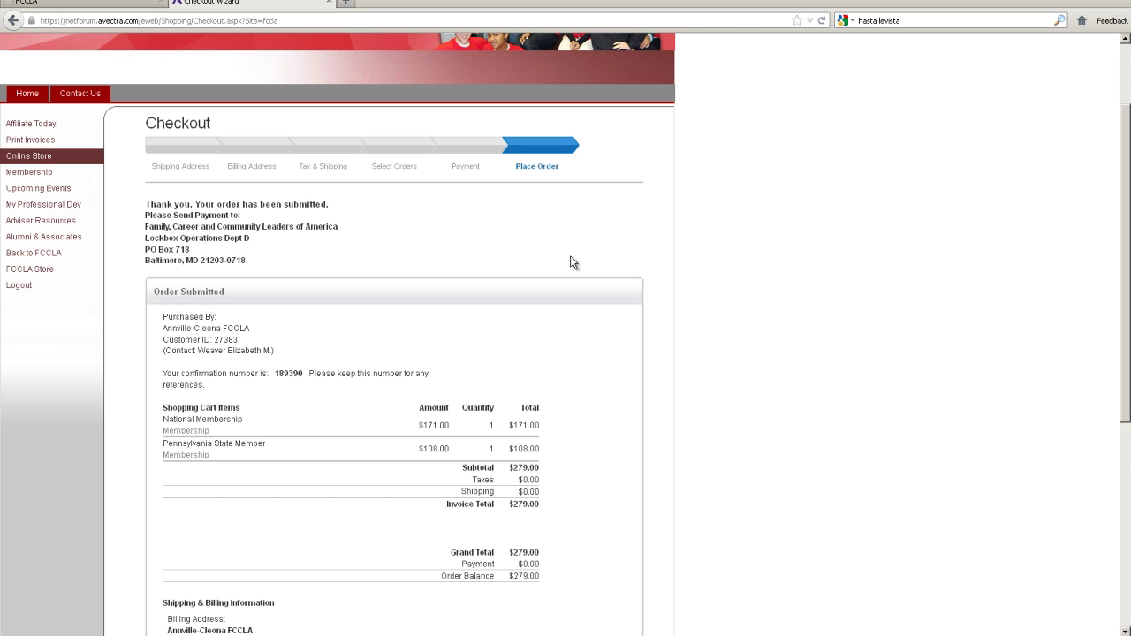
{"action": "scroll", "coordinate": [846, 177], "scroll_direction": "down", "scroll_amount": 5}
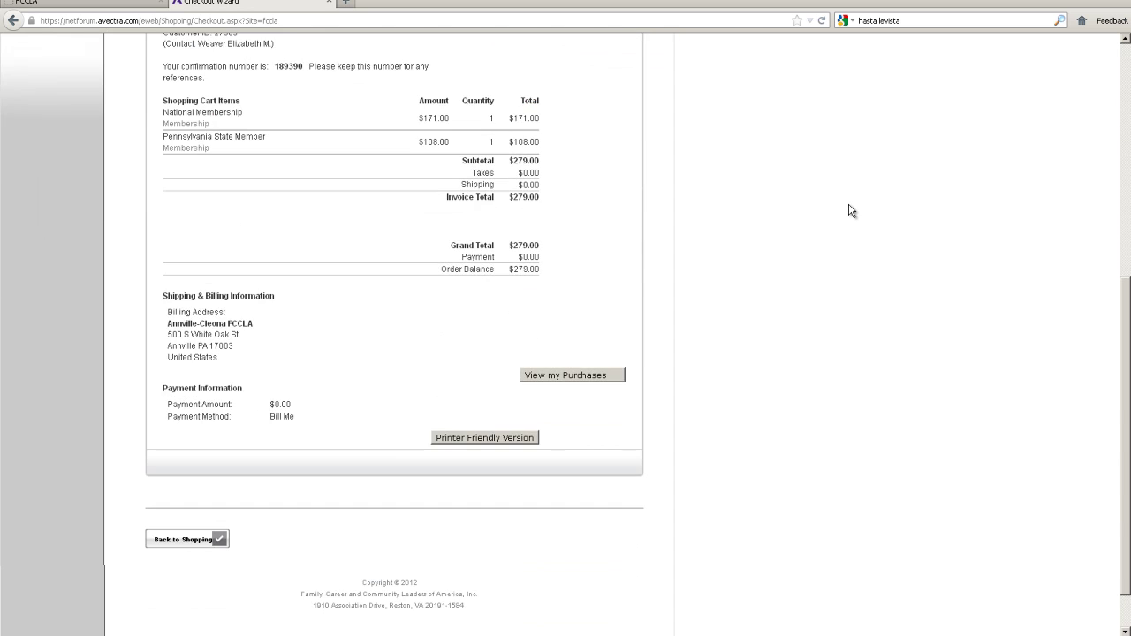
{"action": "scroll", "coordinate": [850, 212], "scroll_direction": "up", "scroll_amount": 5}
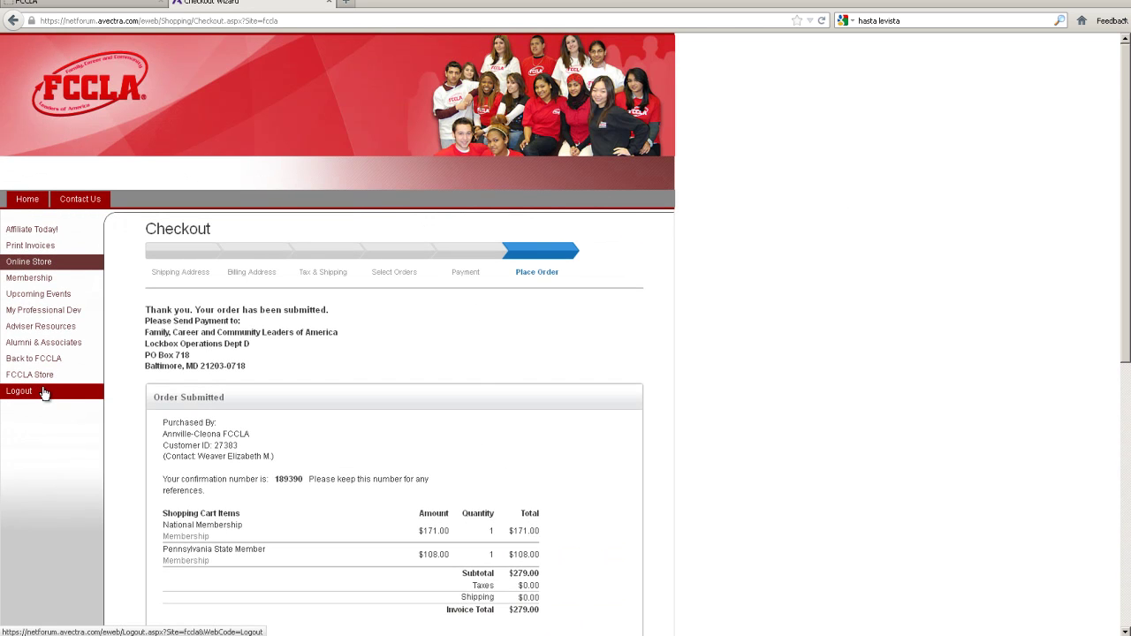
Log out of the FCCLA account and look over the affiliation home page.
{"action": "left_click", "coordinate": [16, 395]}
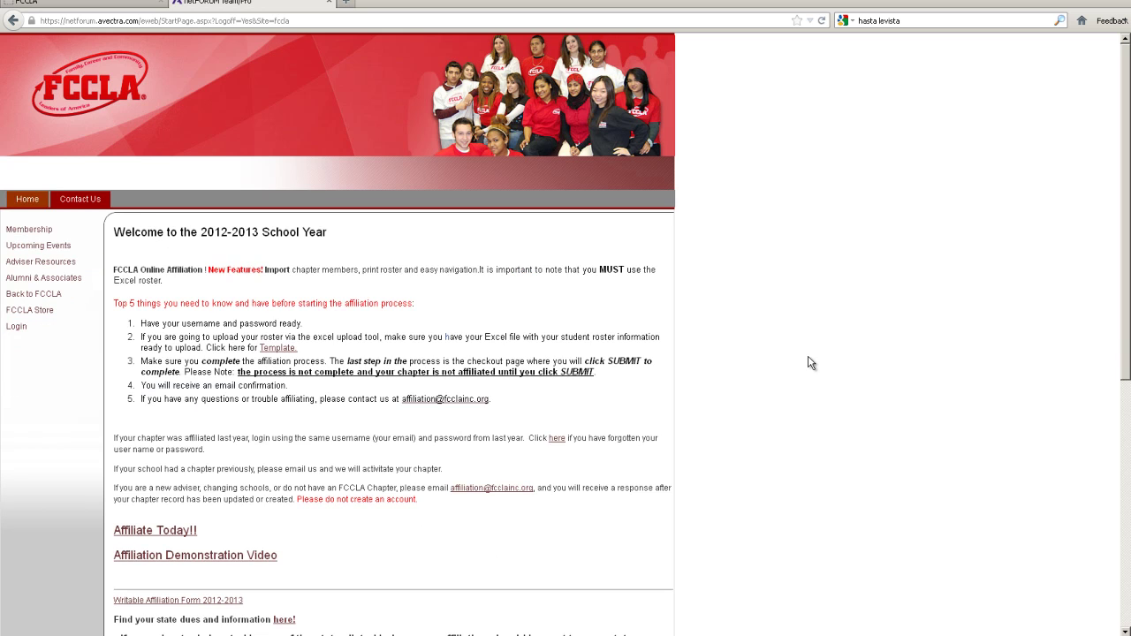
{"action": "scroll", "coordinate": [790, 257], "scroll_direction": "down", "scroll_amount": 4}
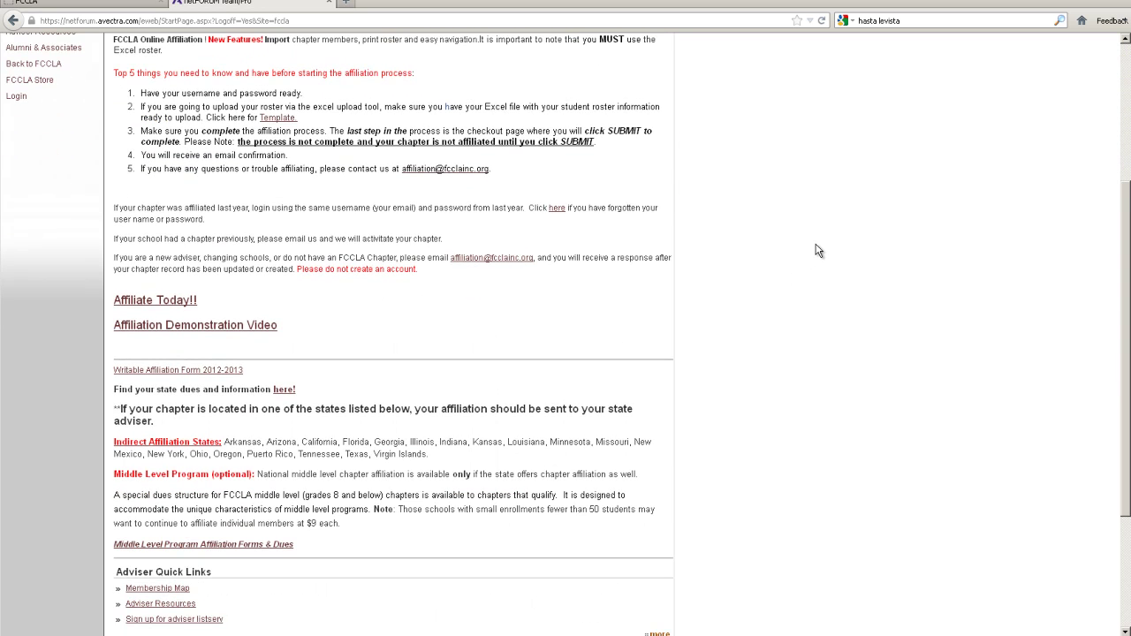
{"action": "scroll", "coordinate": [818, 251], "scroll_direction": "up", "scroll_amount": 3}
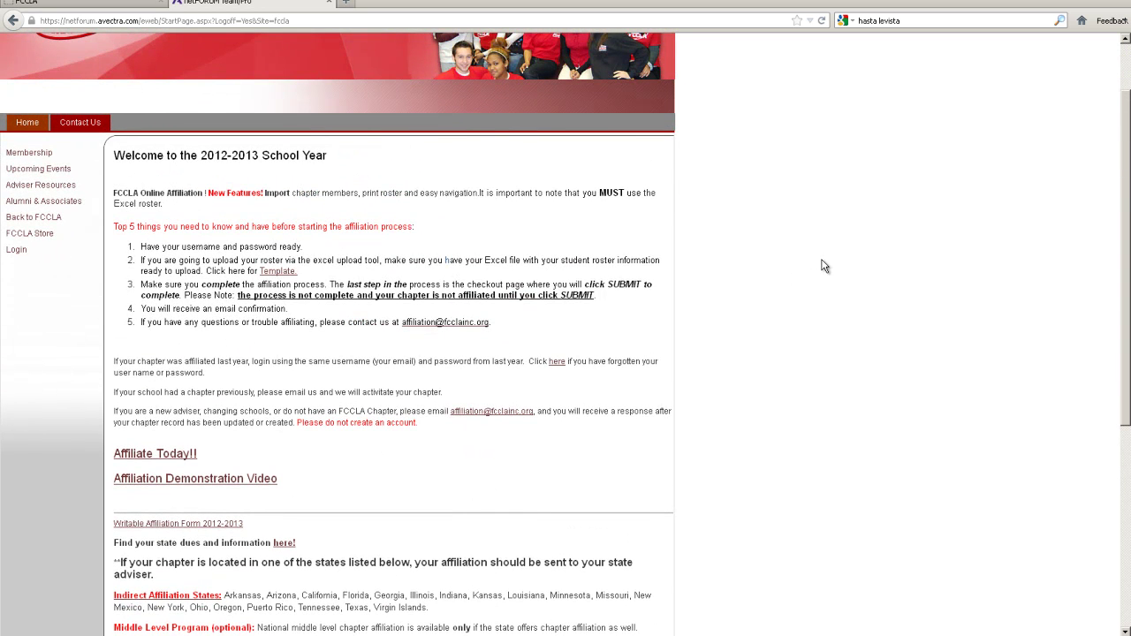